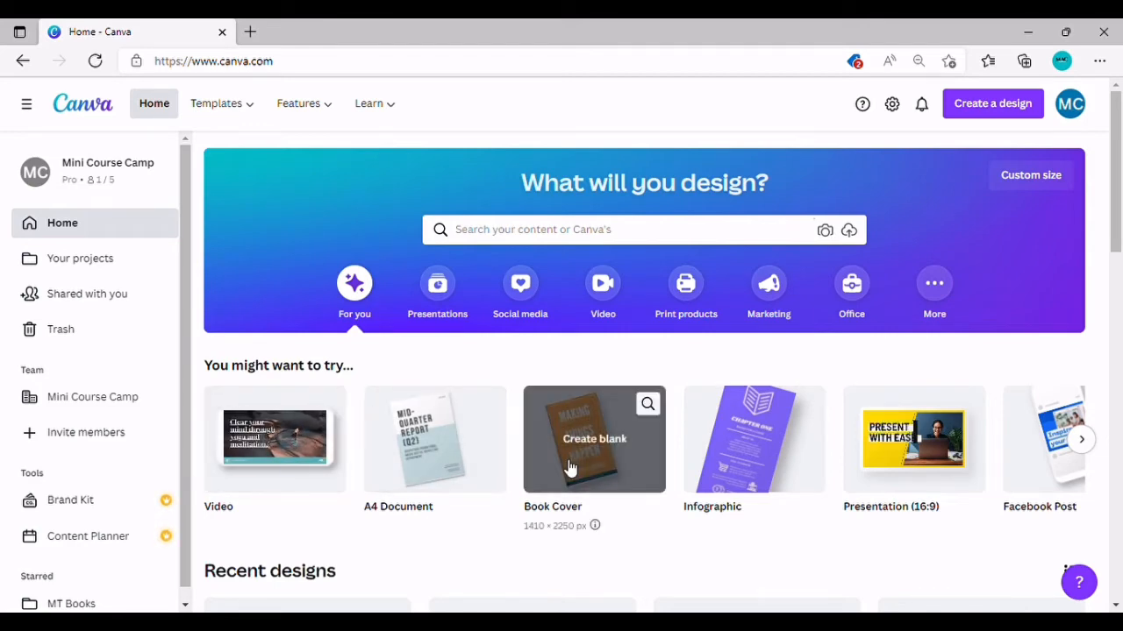
Step: Search Canva for 'book cover' and browse the Book Cover template results
left_click(537, 236)
type("bo")
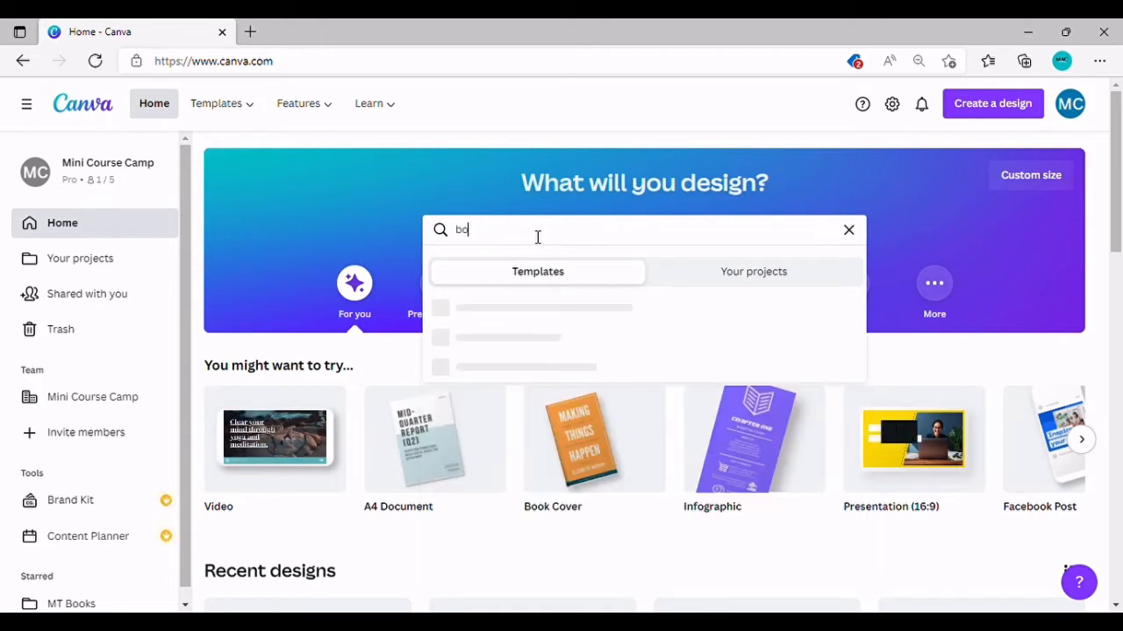
type("ok co")
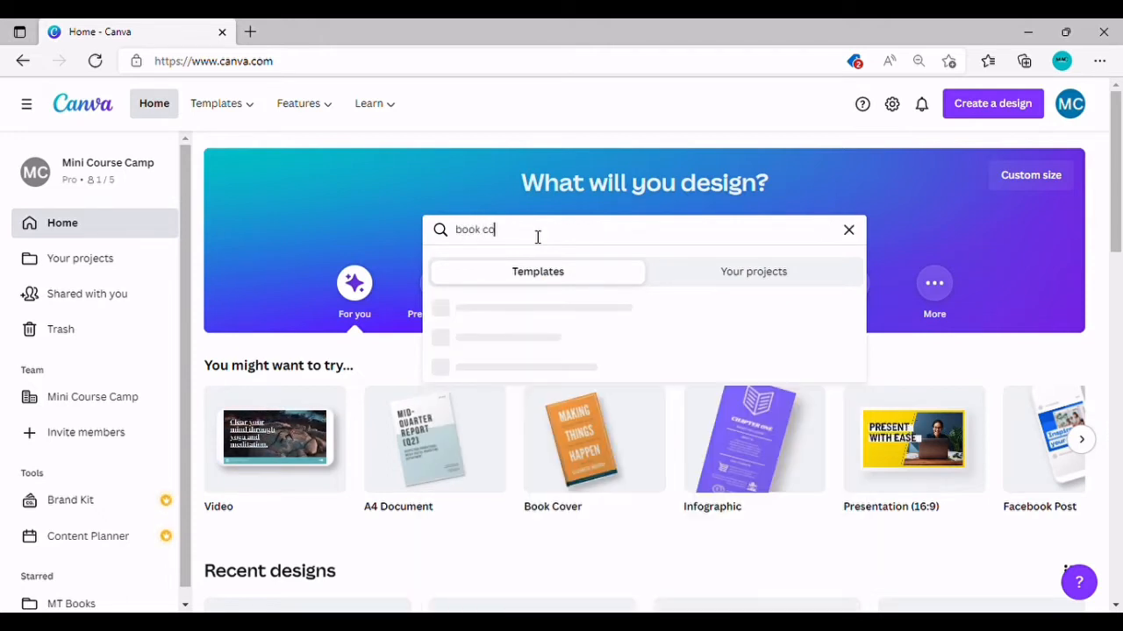
type("ver")
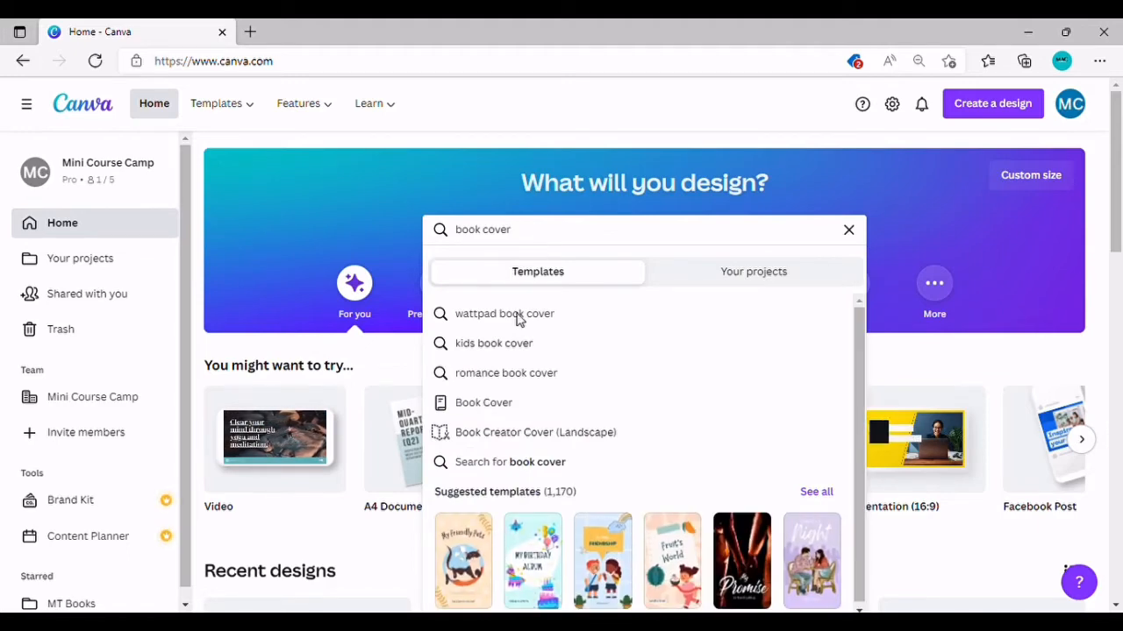
left_click(504, 411)
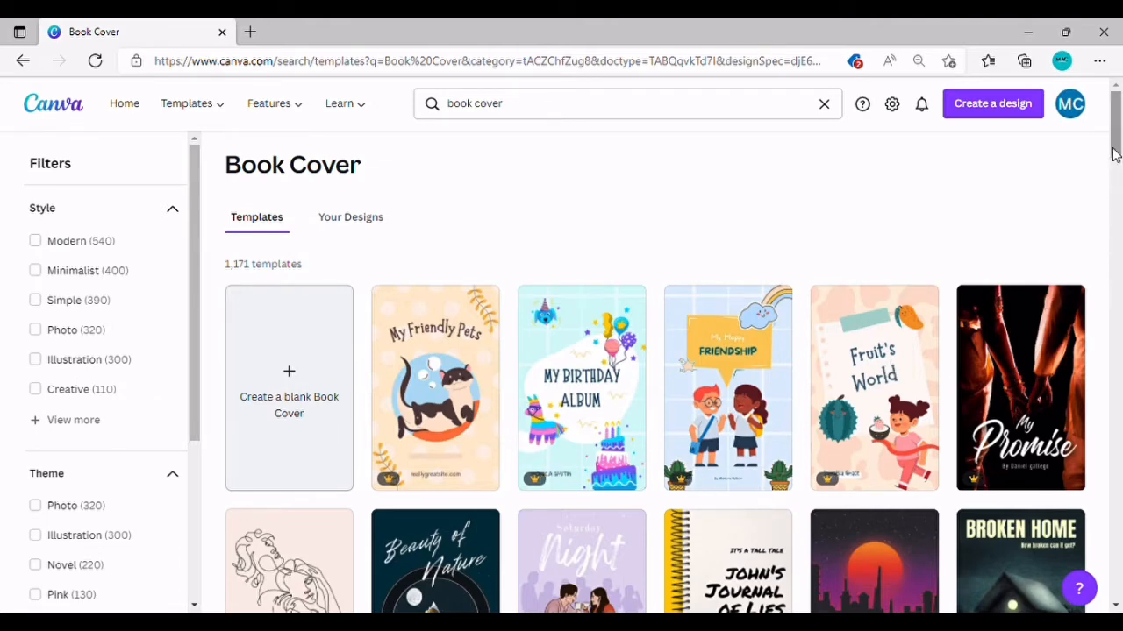
left_click_drag(1114, 154, 1116, 108)
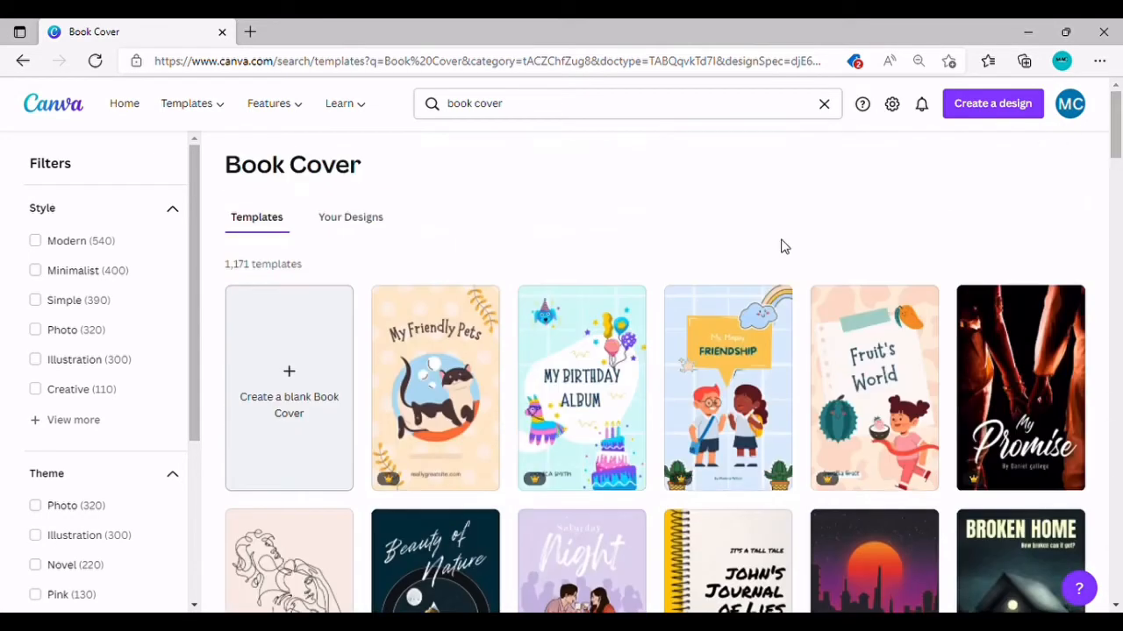
Step: Create a blank 1410 × 2250 px Book Cover design and show its Resize options
left_click(296, 379)
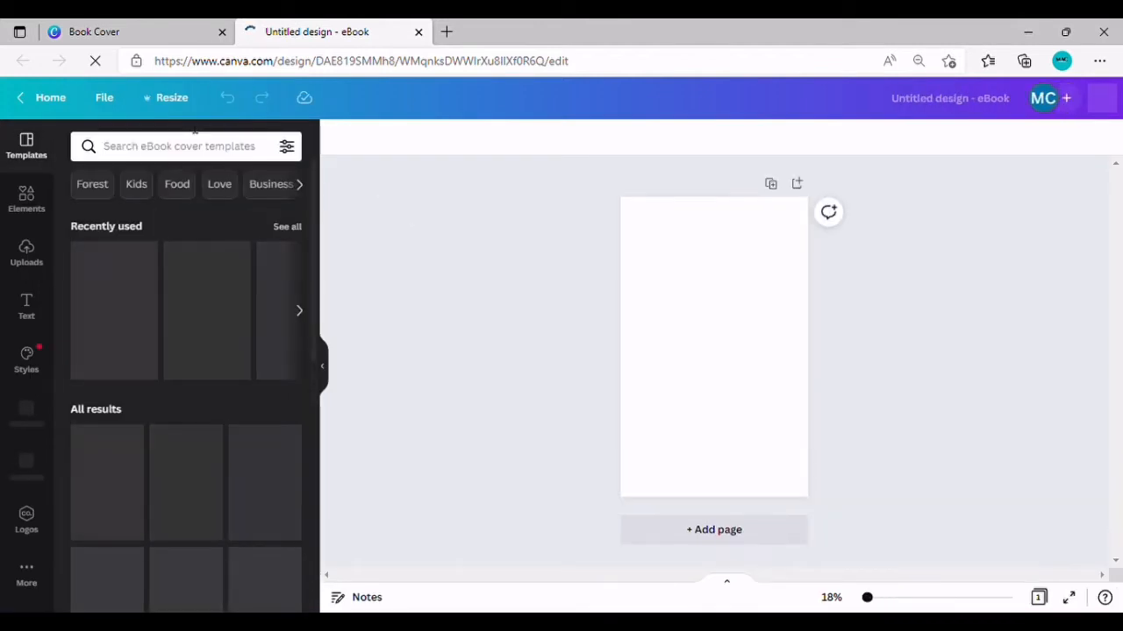
left_click(178, 101)
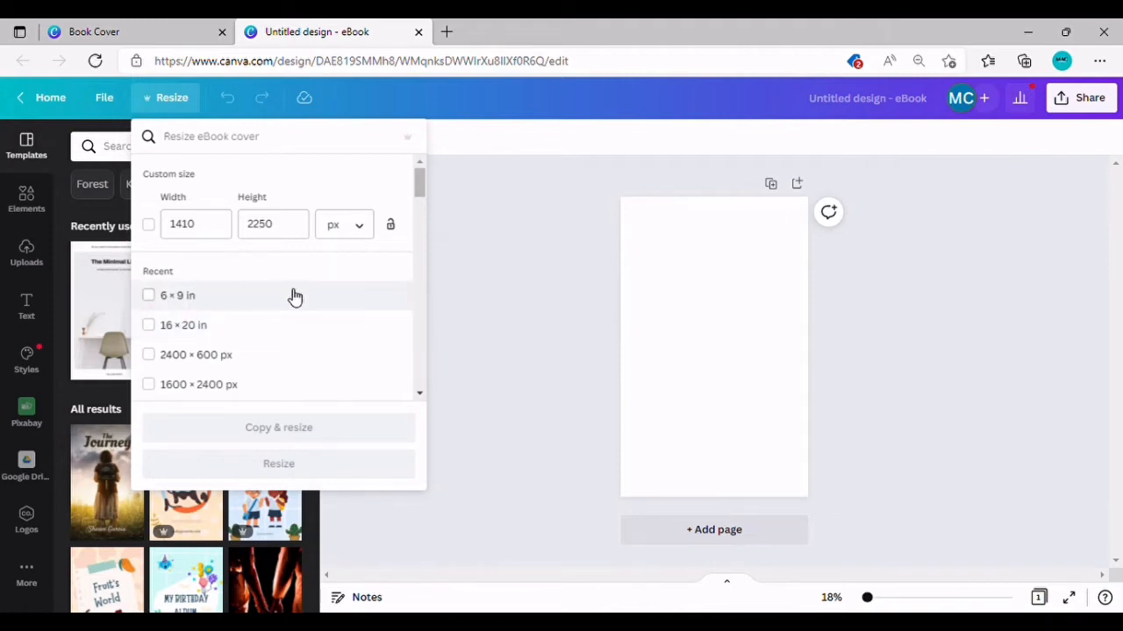
Step: Switch units to inches and resize the blank cover to 6 × 9 in
left_click(372, 235)
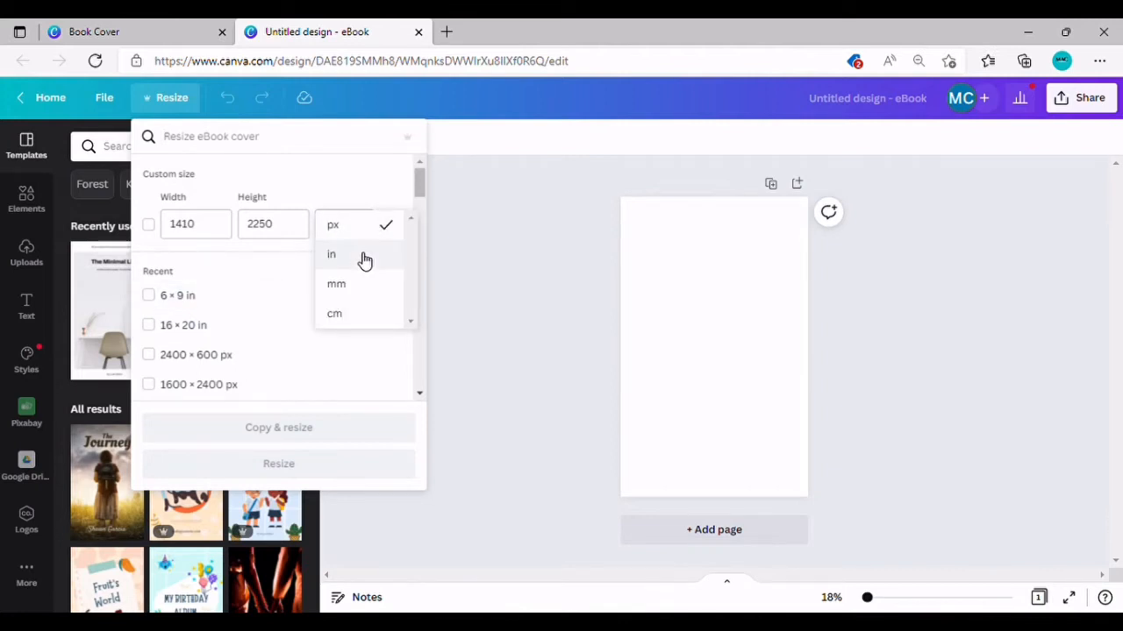
left_click(365, 257)
double_click(215, 233)
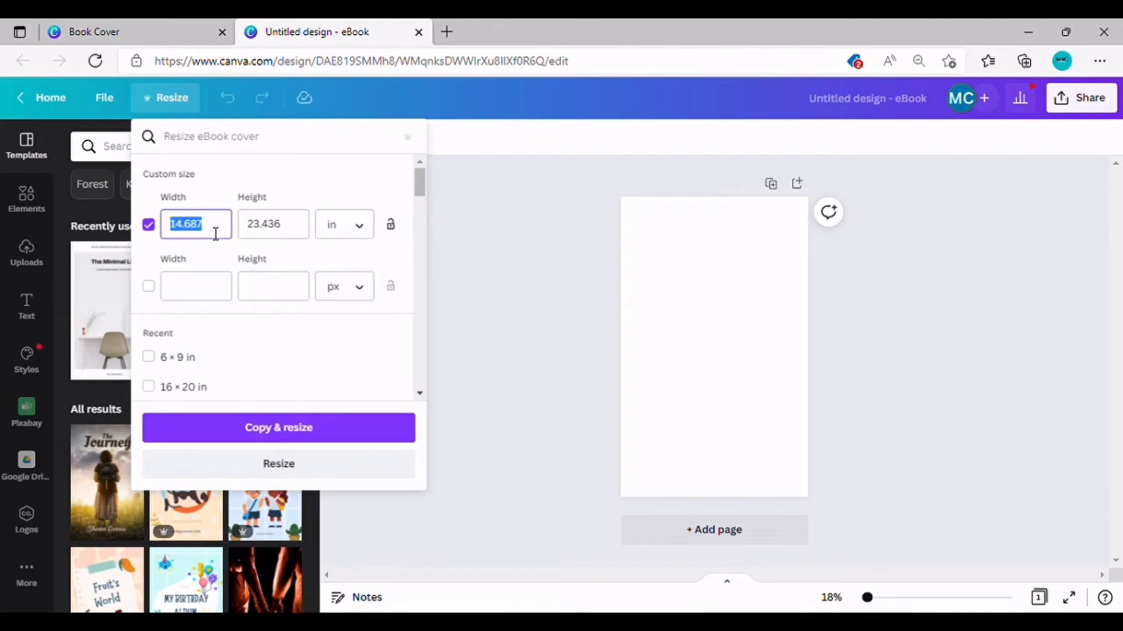
type("6")
double_click(299, 235)
type("9")
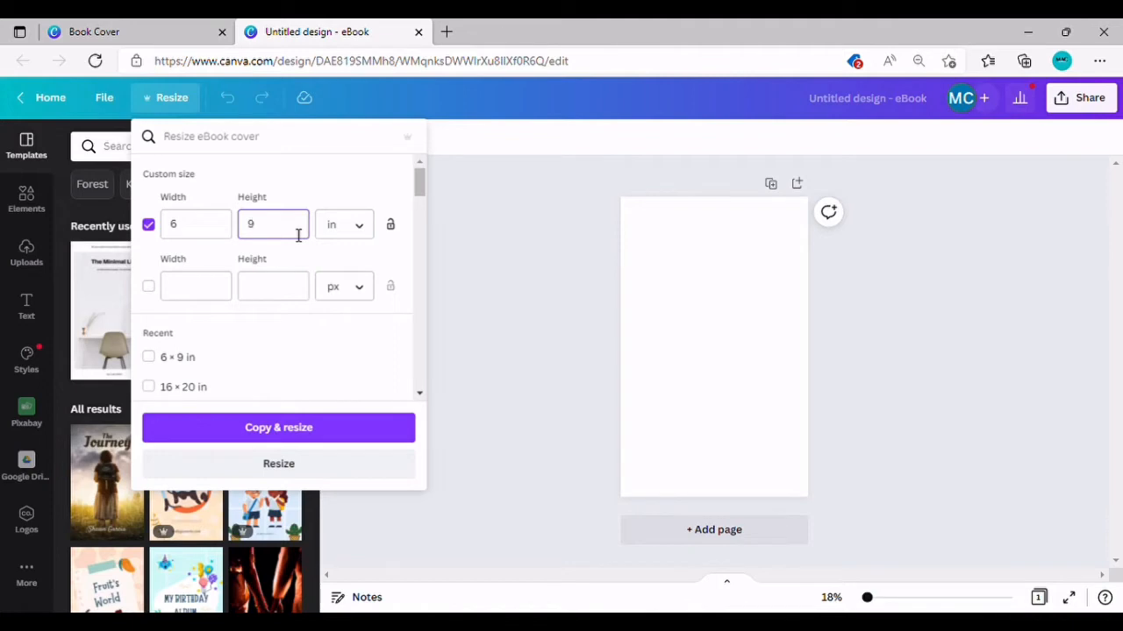
left_click(281, 472)
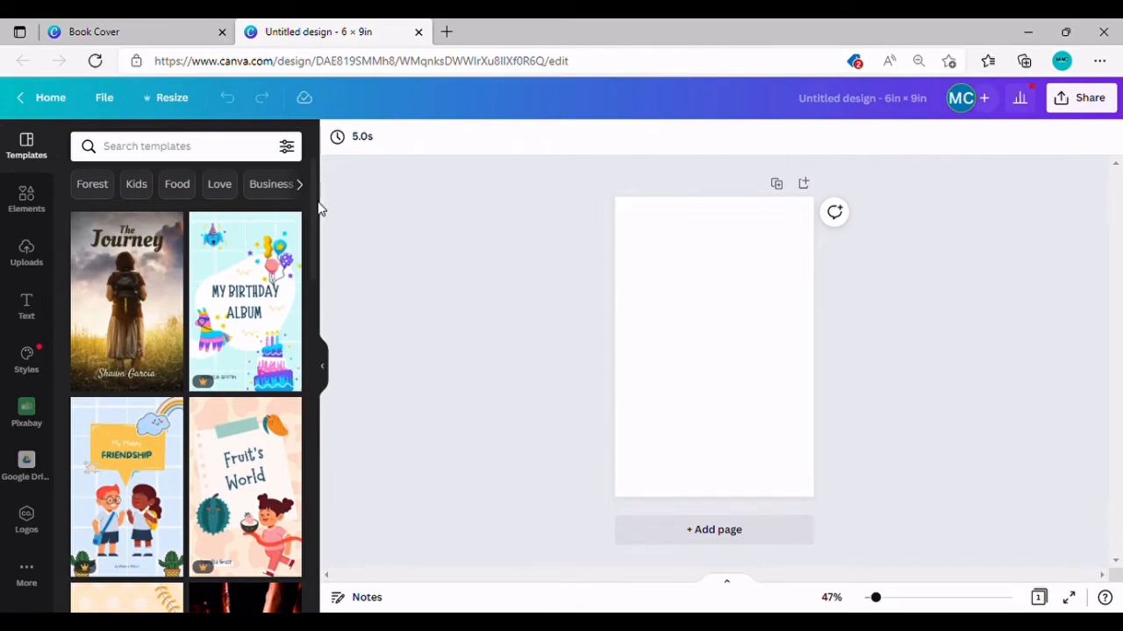
Step: Browse the Templates panel, then show the Elements library of lines, shapes and graphics
scroll(314, 243, "down", 2)
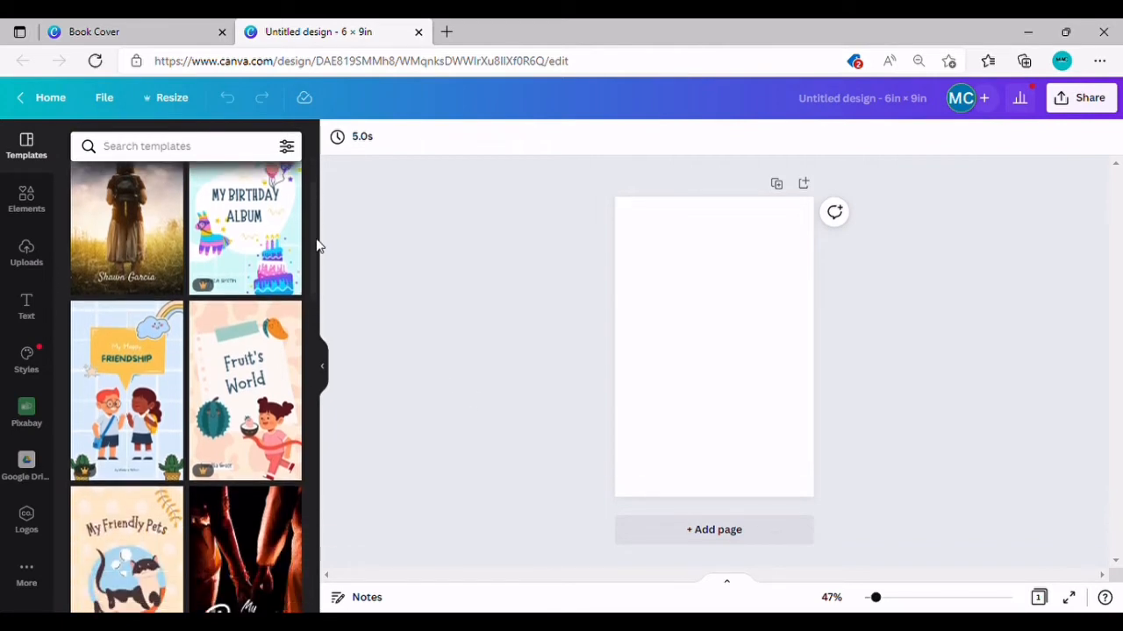
scroll(313, 358, "down", 6)
scroll(317, 394, "up", 7)
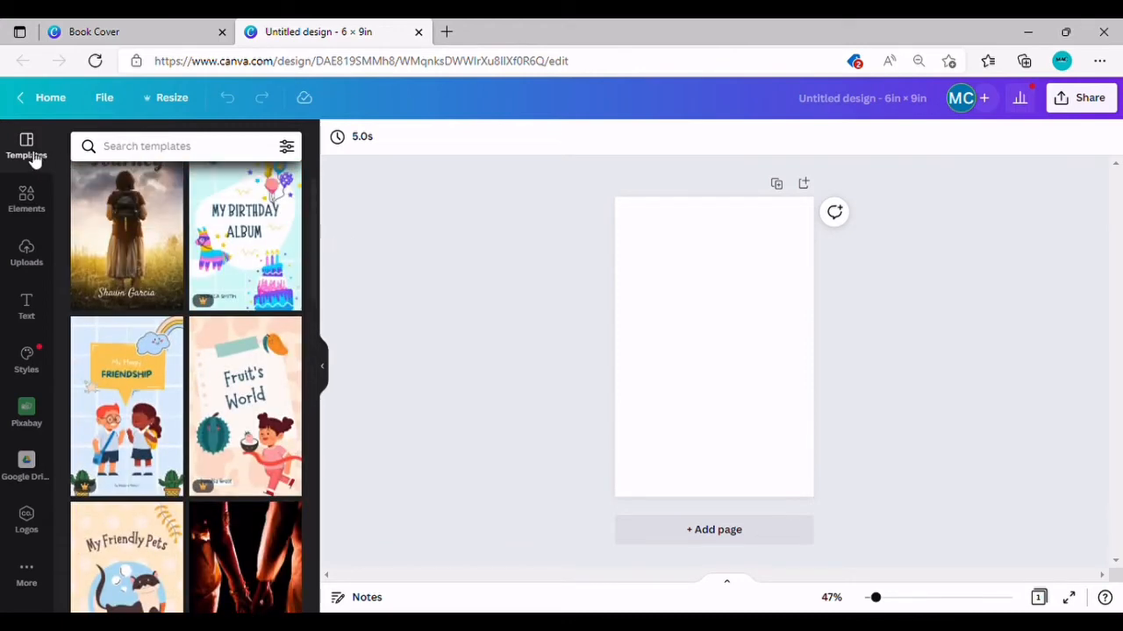
left_click(30, 207)
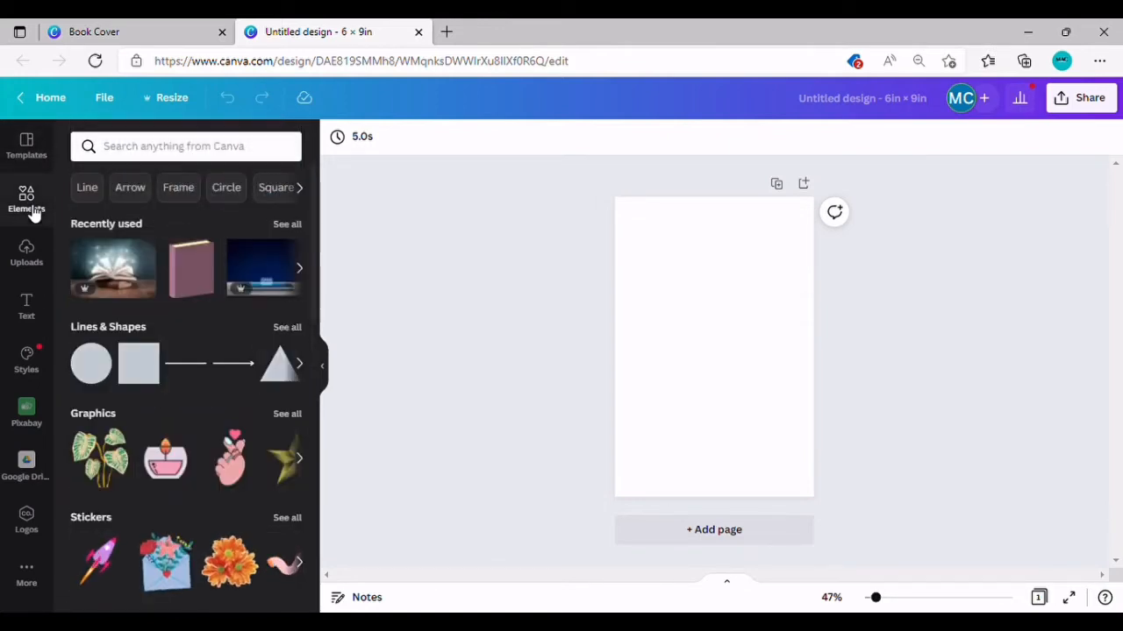
Step: Search Elements for 'globe' and place the hand-holding-globe photo as the cover's background
left_click(158, 151)
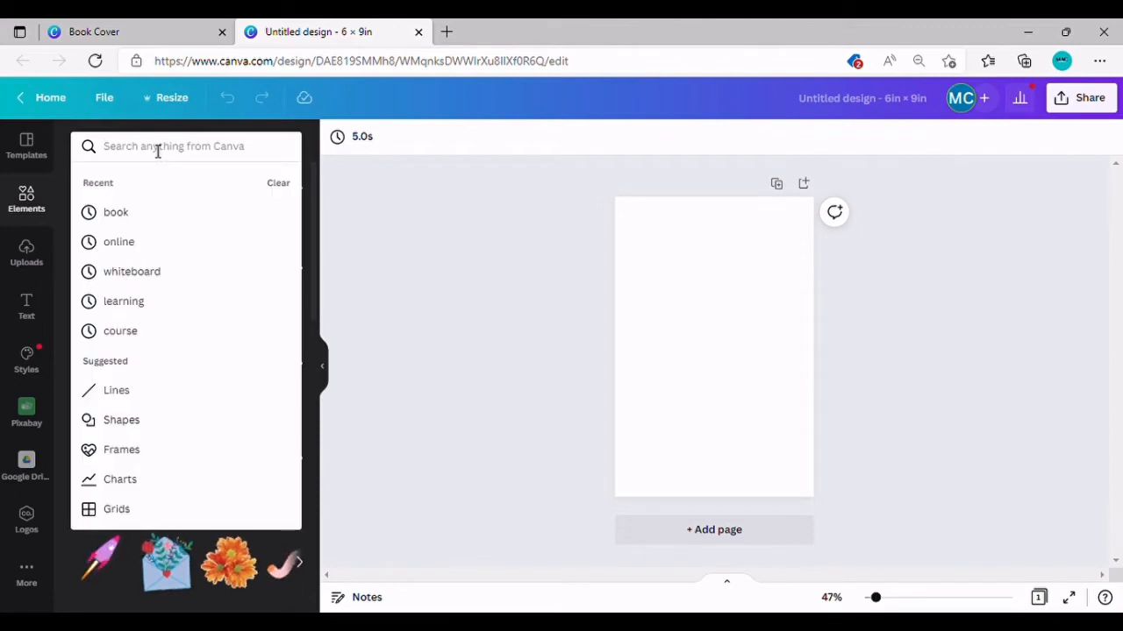
type("globe")
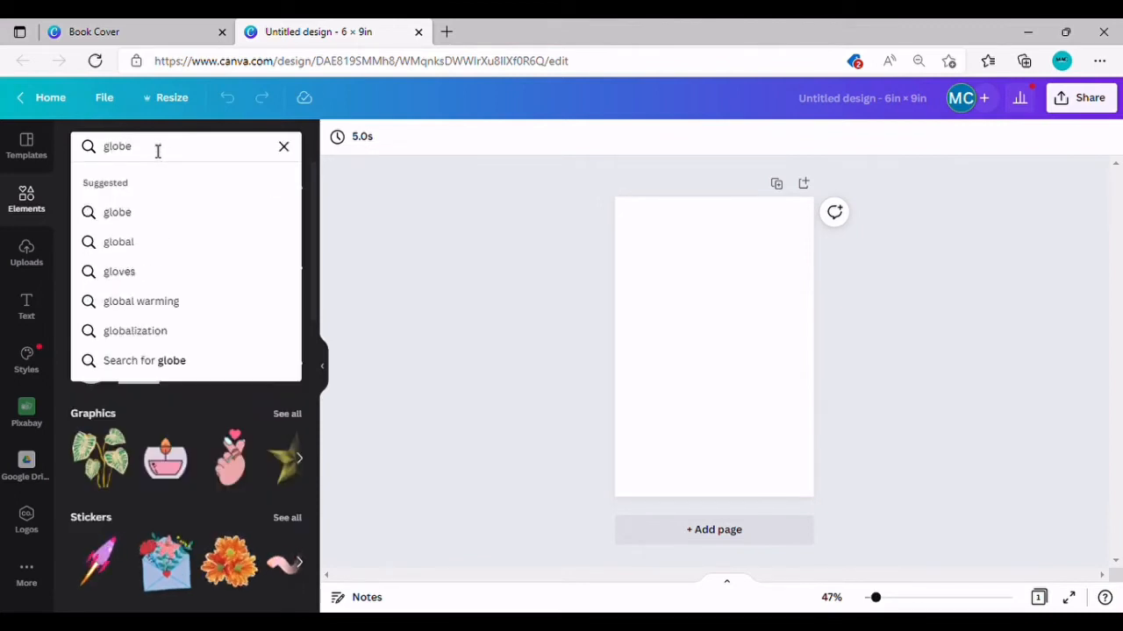
key("Return")
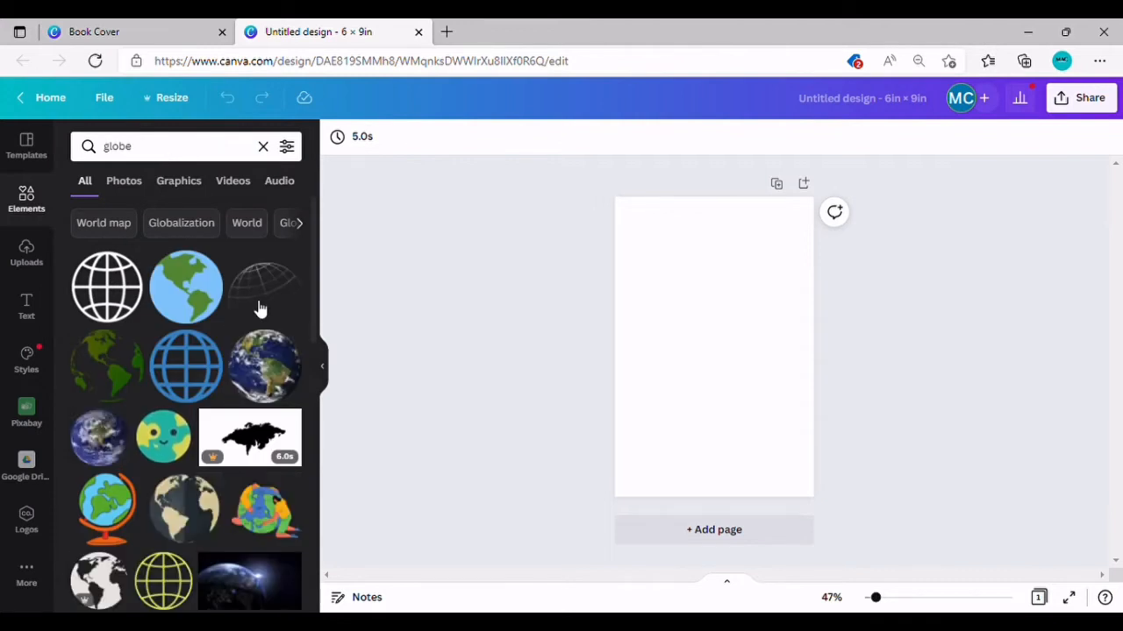
scroll(319, 304, "down", 3)
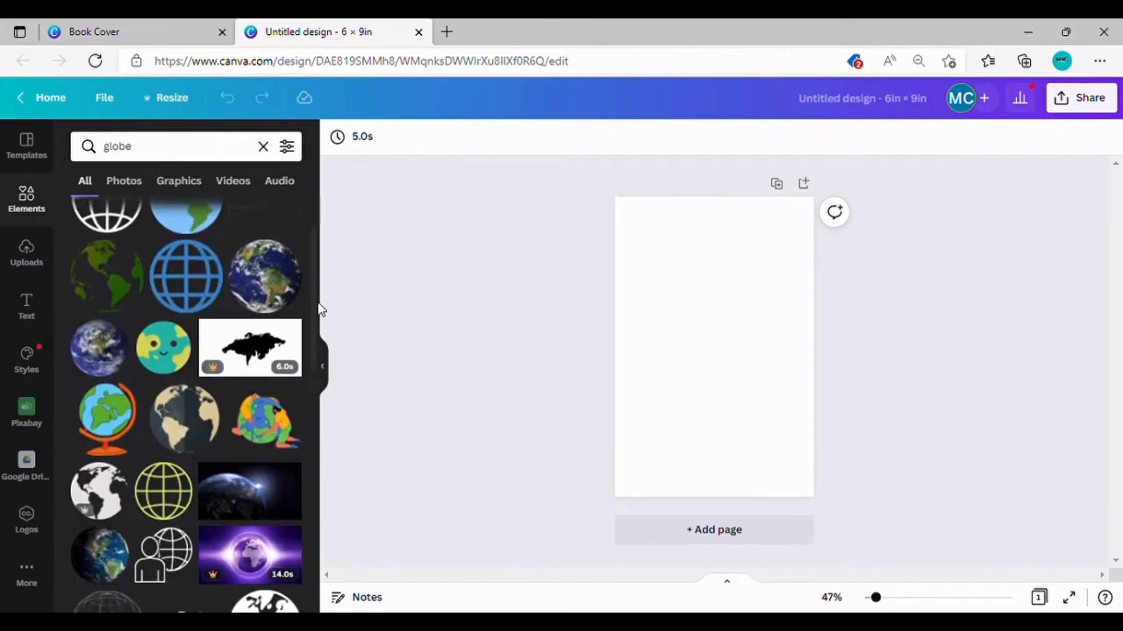
scroll(310, 350, "down", 3)
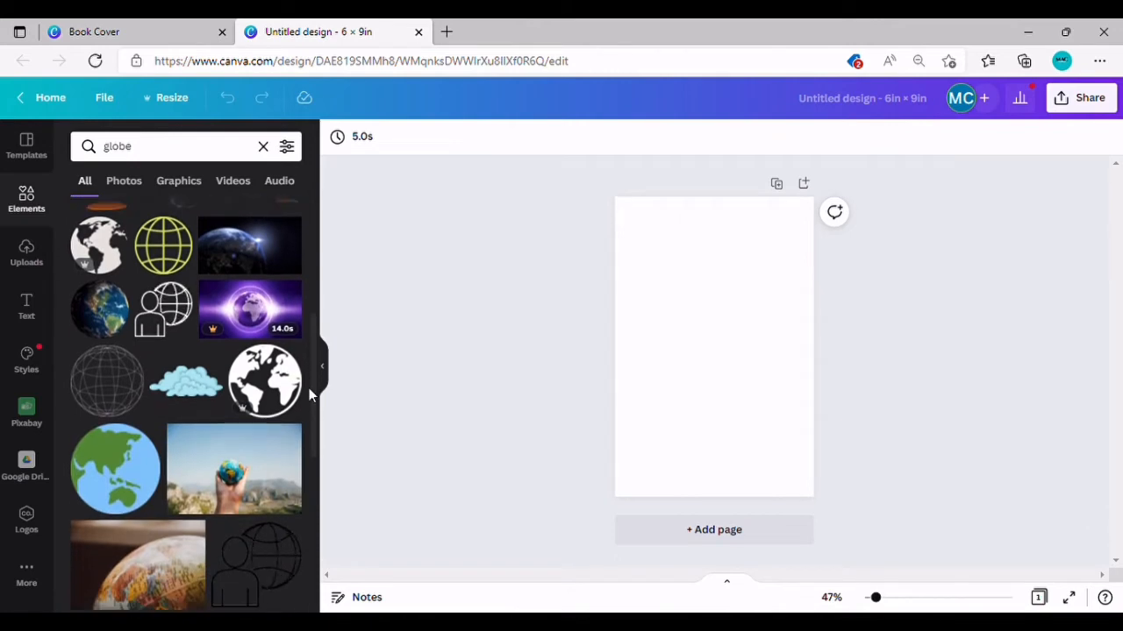
scroll(309, 387, "down", 3)
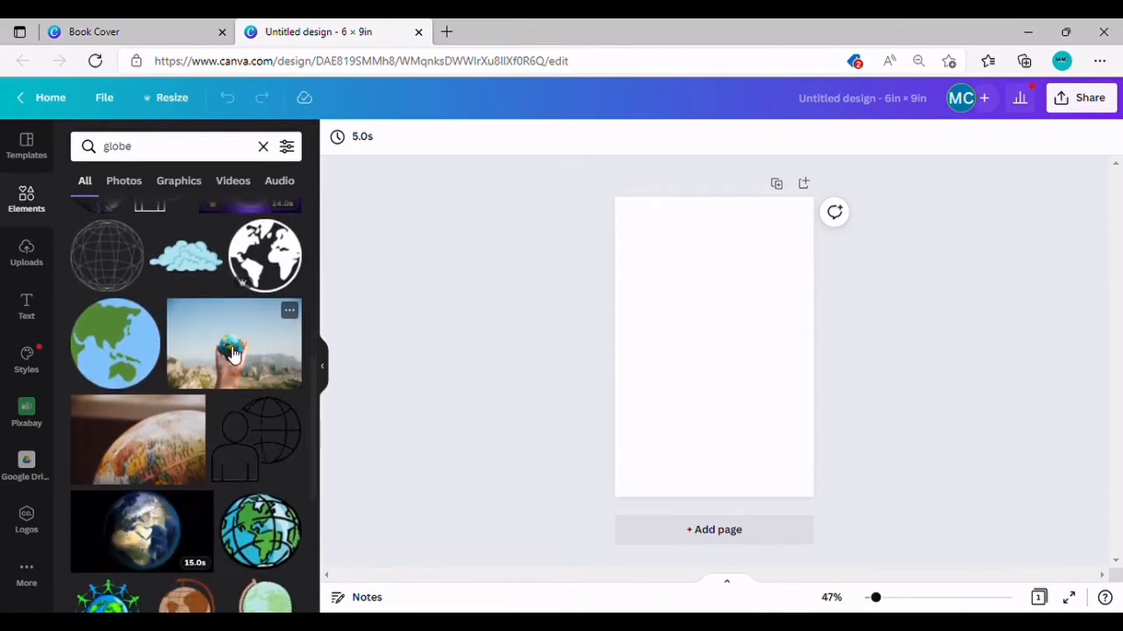
left_click_drag(265, 430, 630, 341)
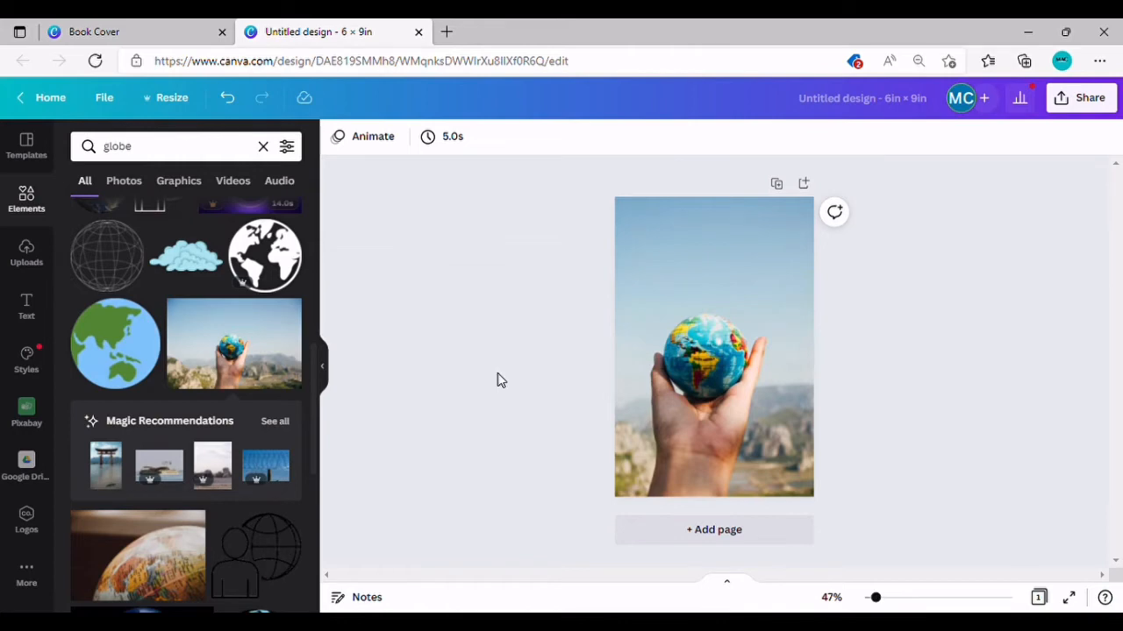
Step: Add a heading text box and move it near the top of the cover
left_click(29, 312)
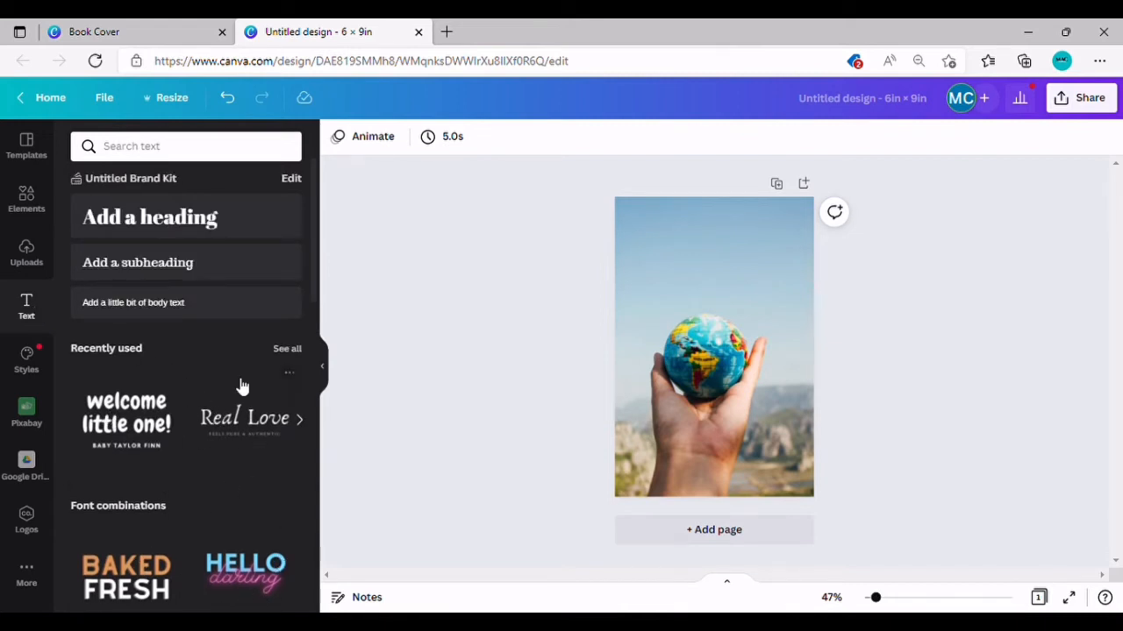
left_click(193, 230)
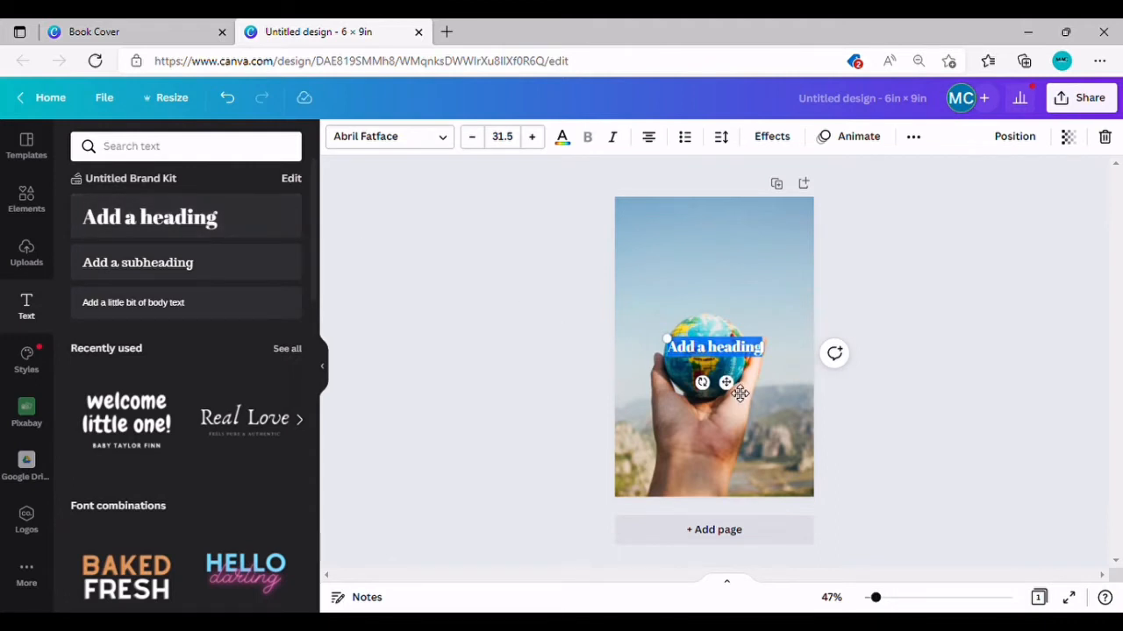
left_click_drag(741, 394, 740, 275)
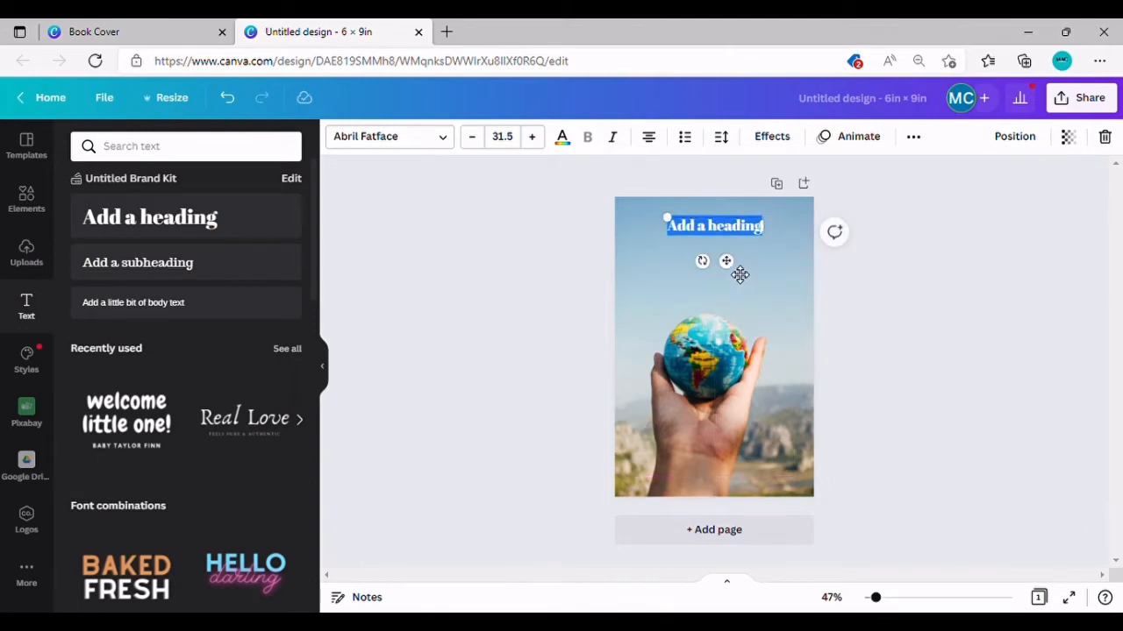
Step: Type 'The Whole World In His Hands' as the heading and break the line before 'World'
double_click(733, 227)
triple_click(733, 239)
type("The Whole")
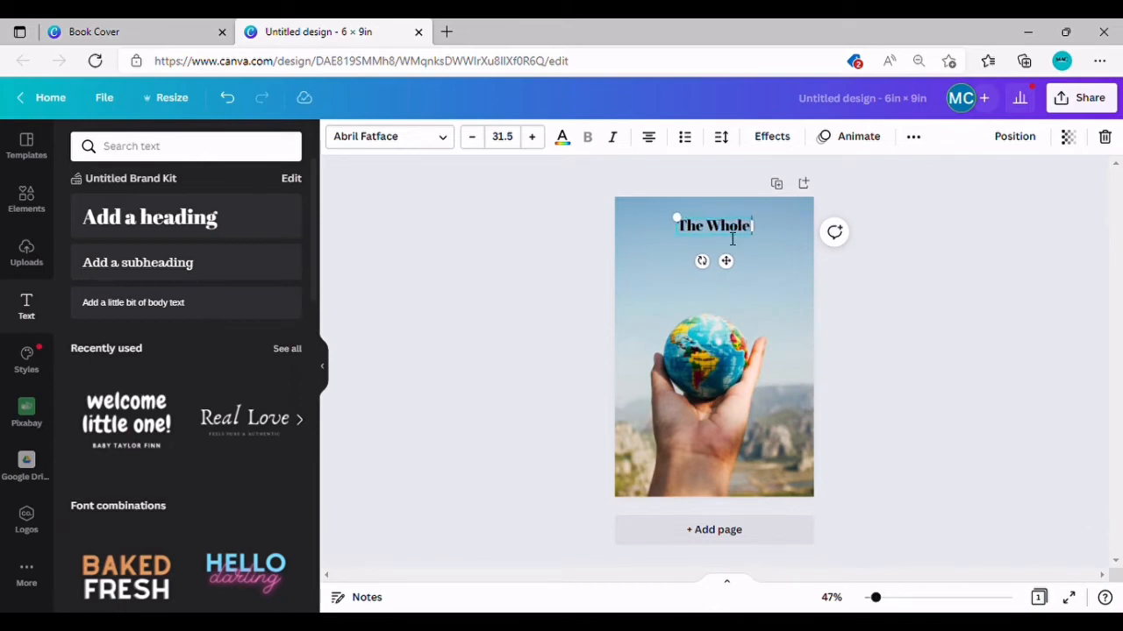
type(" Worl")
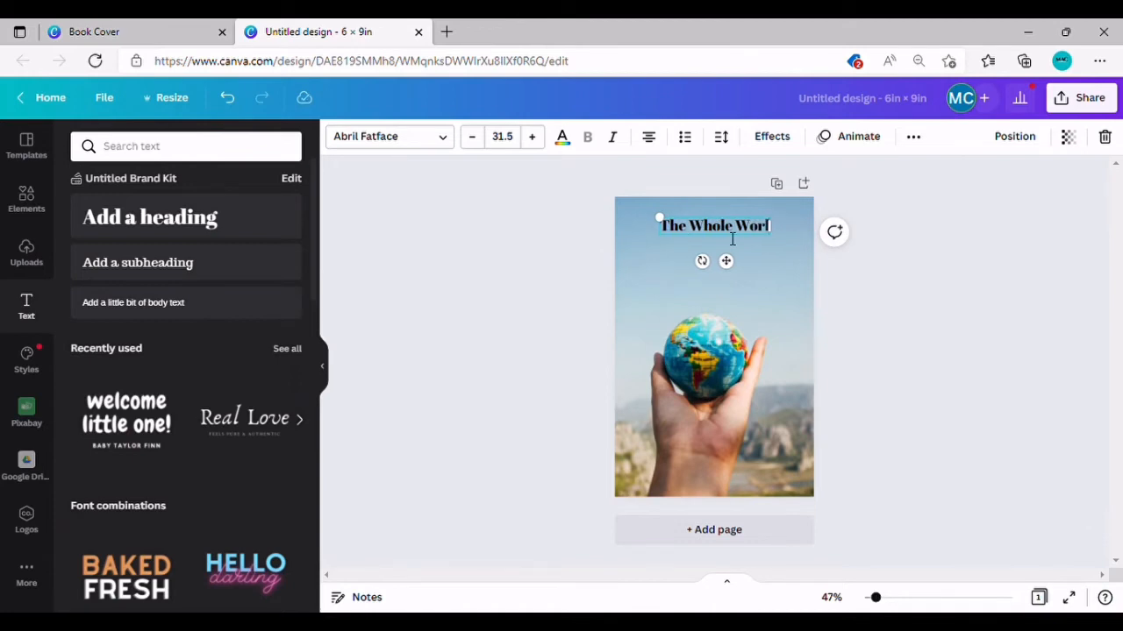
type("d I")
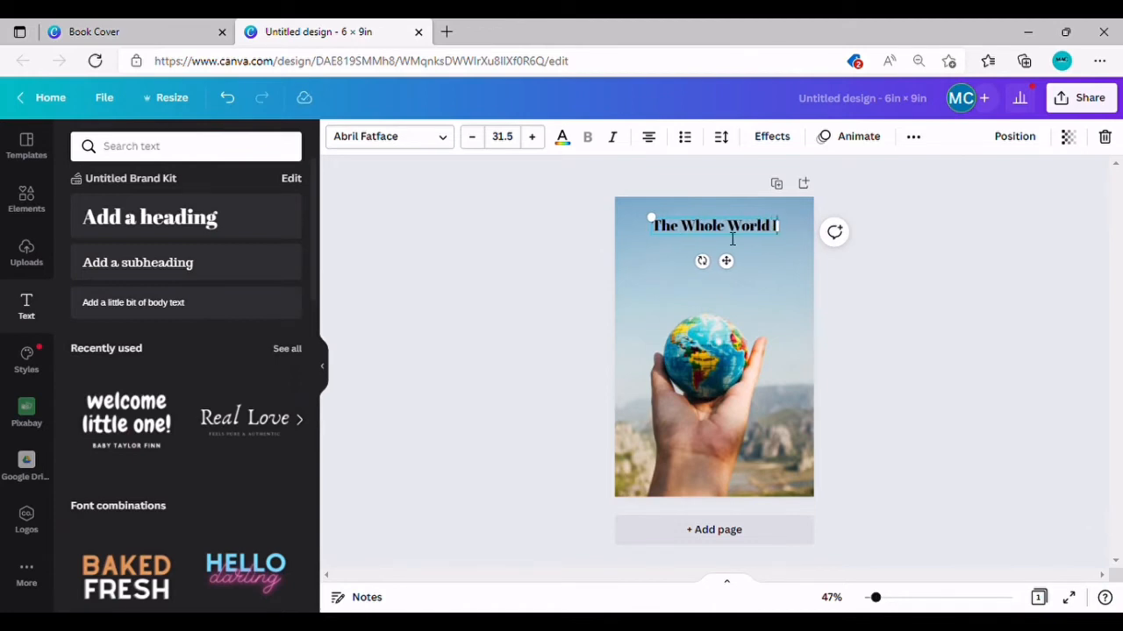
type("n His")
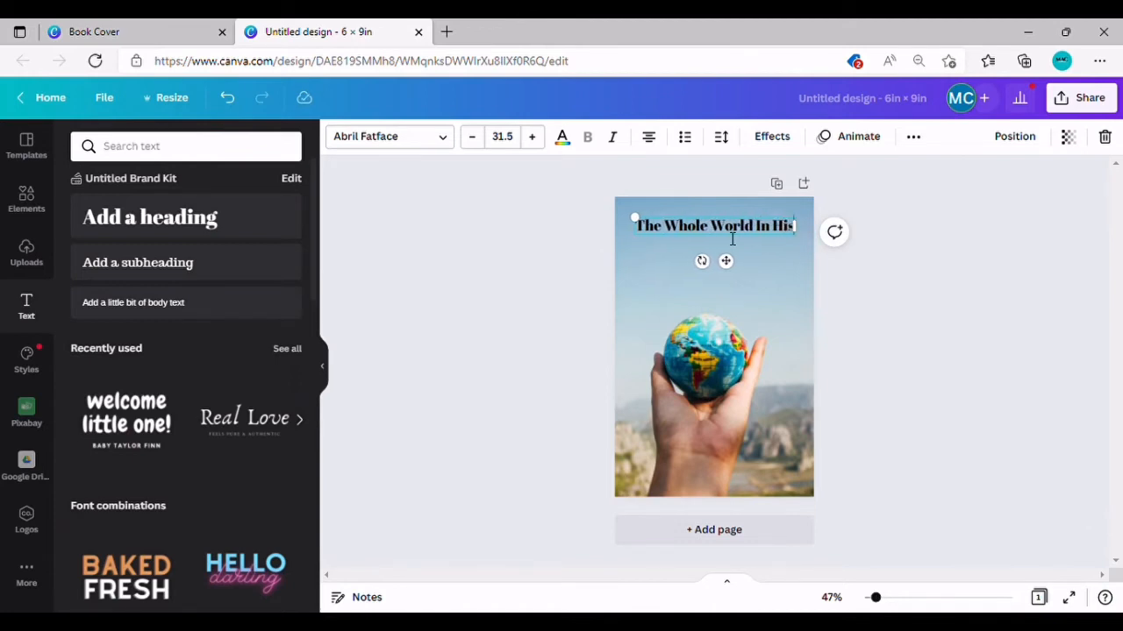
type(" Hands")
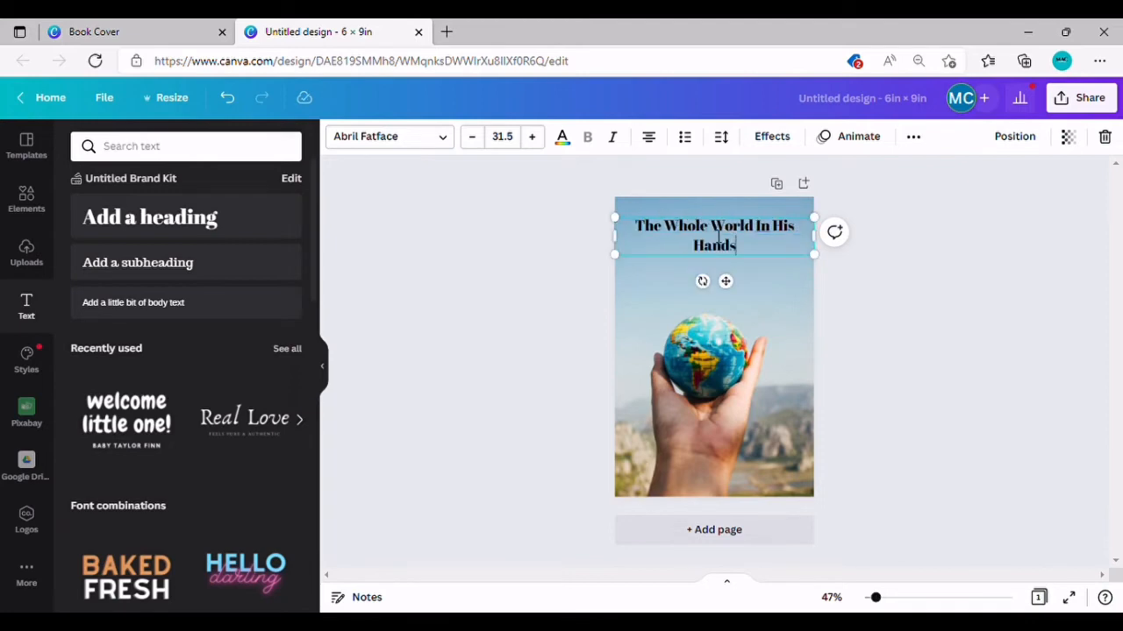
left_click(717, 235)
key("Return")
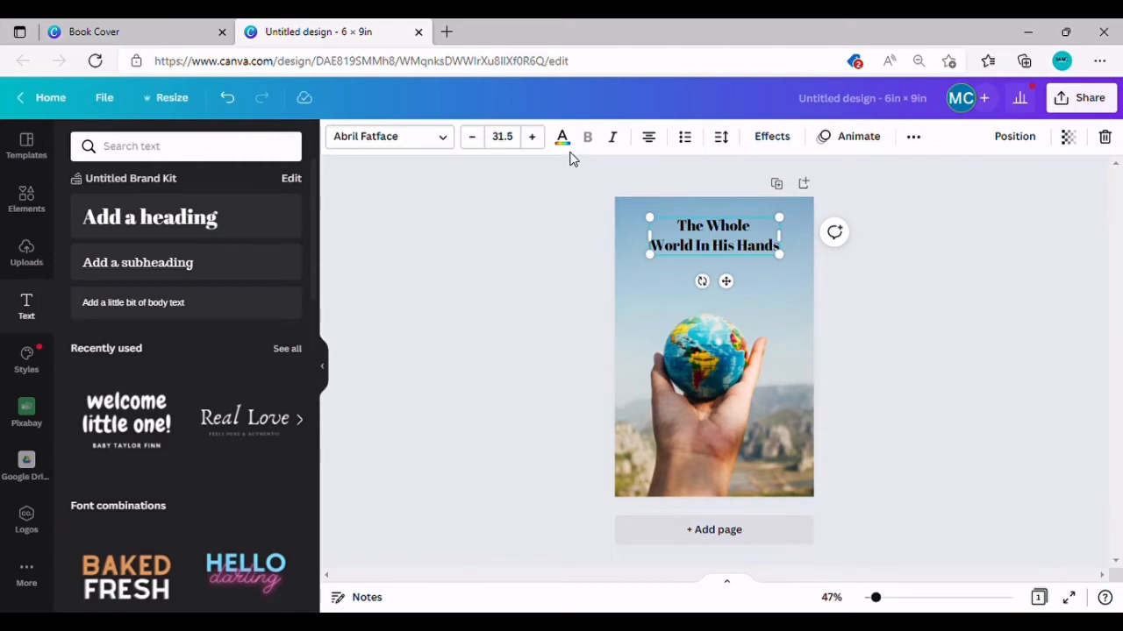
Step: Apply the Gagalin font to both heading lines, 'The Whole' and 'World In His Hands'
left_click(445, 142)
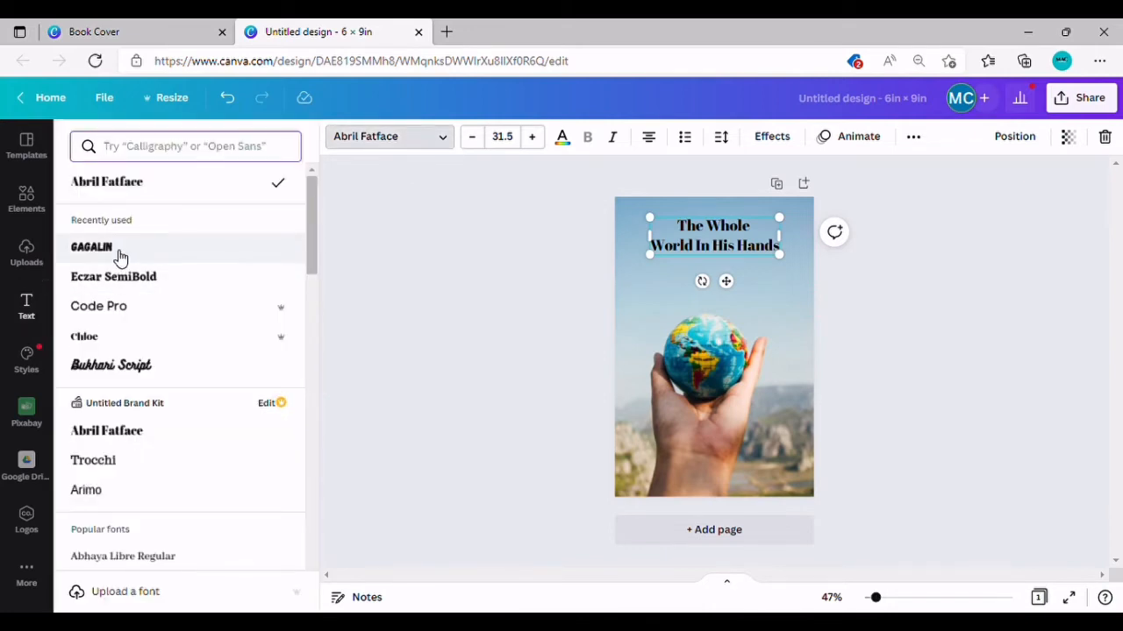
left_click(121, 250)
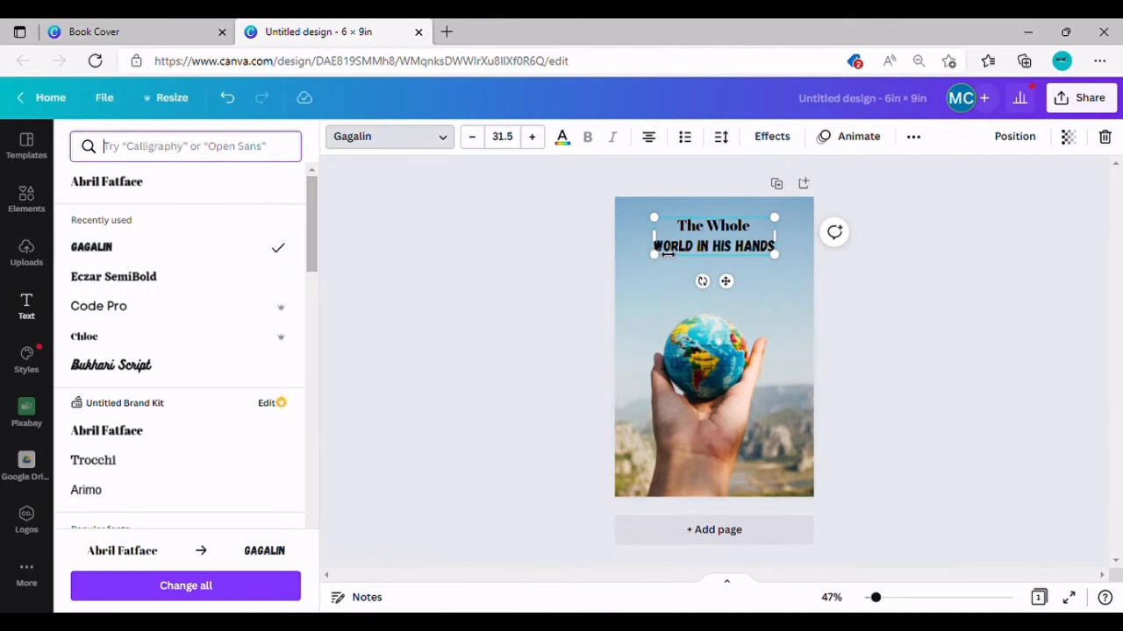
triple_click(718, 233)
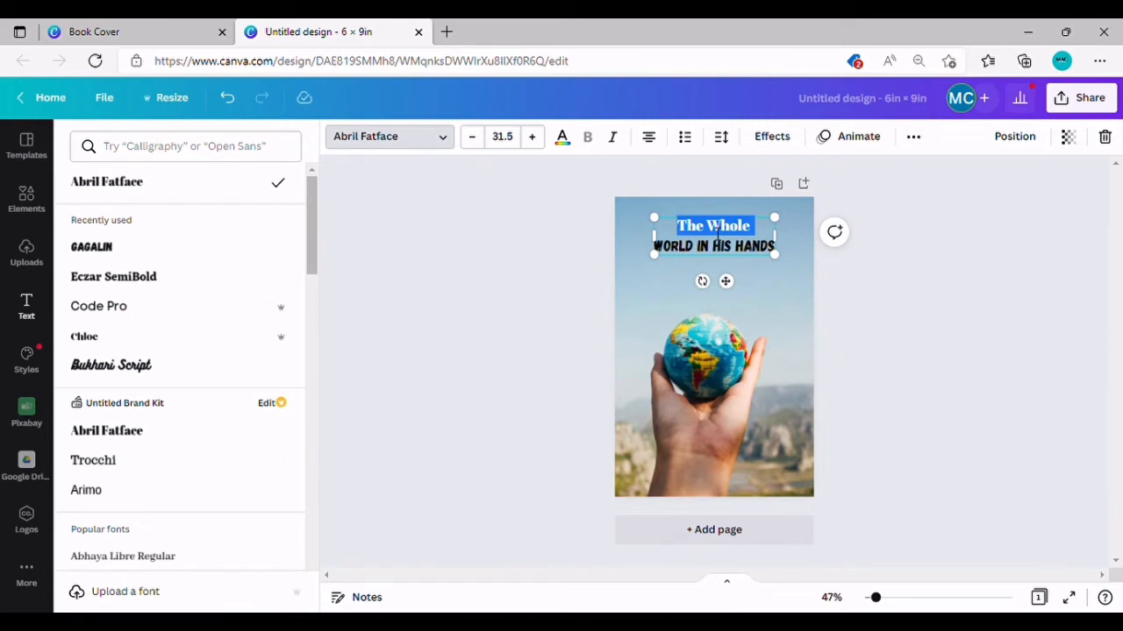
left_click(126, 253)
left_click(461, 241)
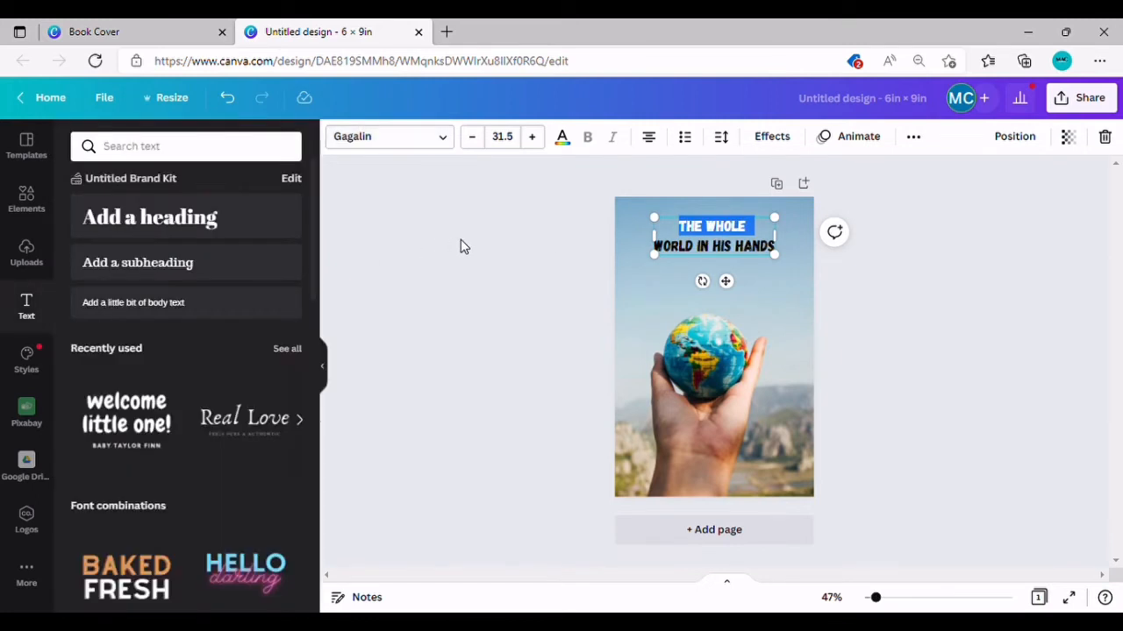
left_click(461, 240)
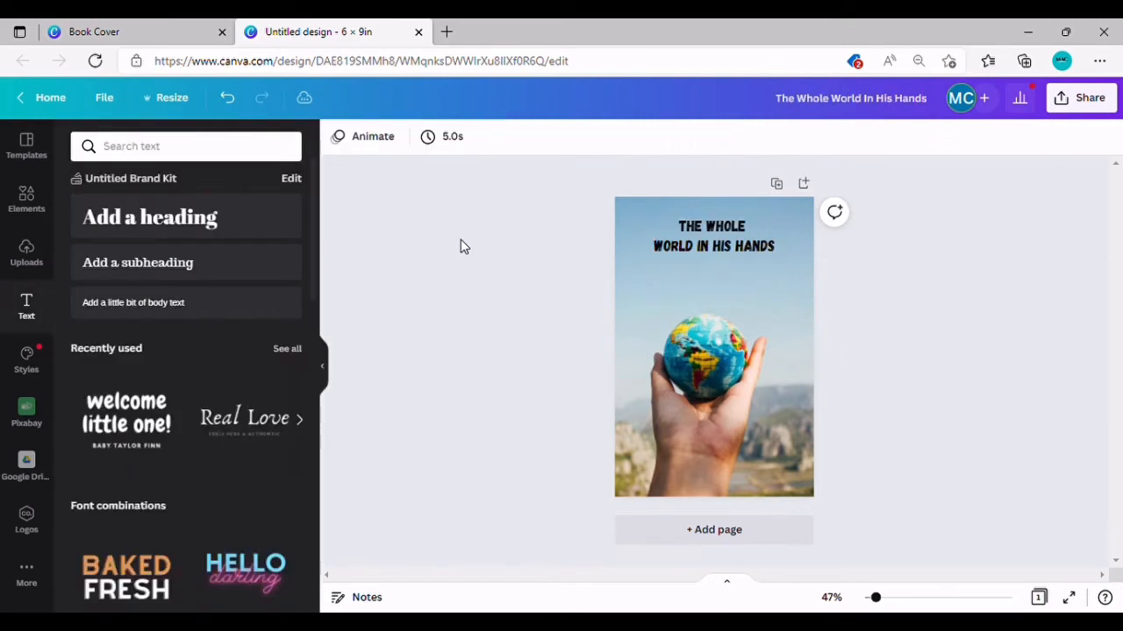
left_click(713, 251)
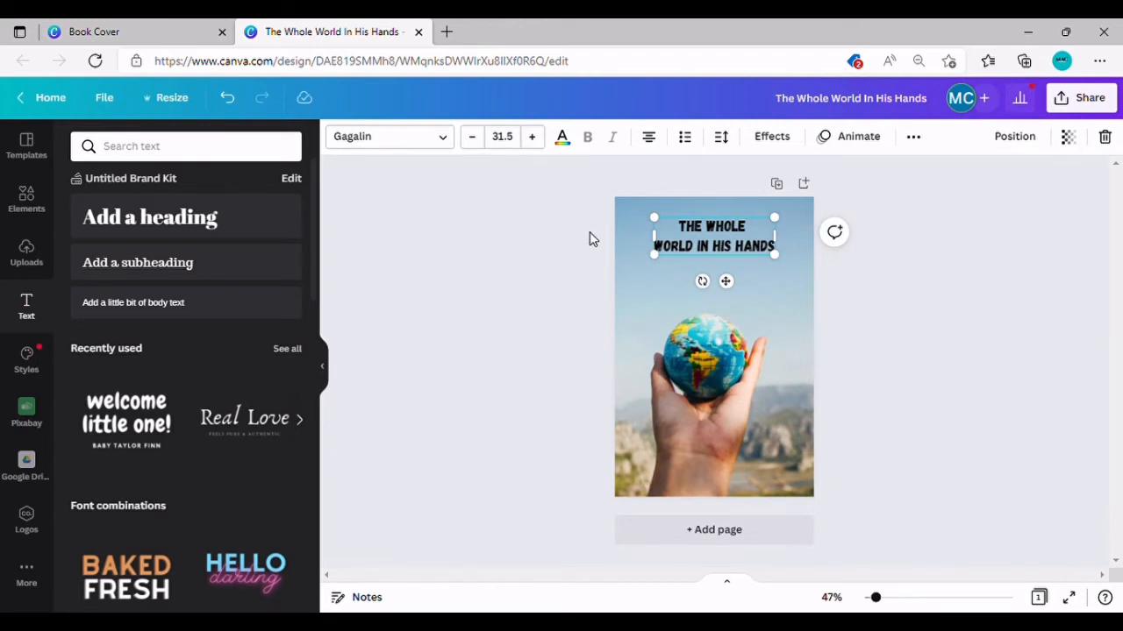
Step: Enlarge the heading to size 39.5 and snap it to the horizontal centre
left_click_drag(780, 258, 803, 297)
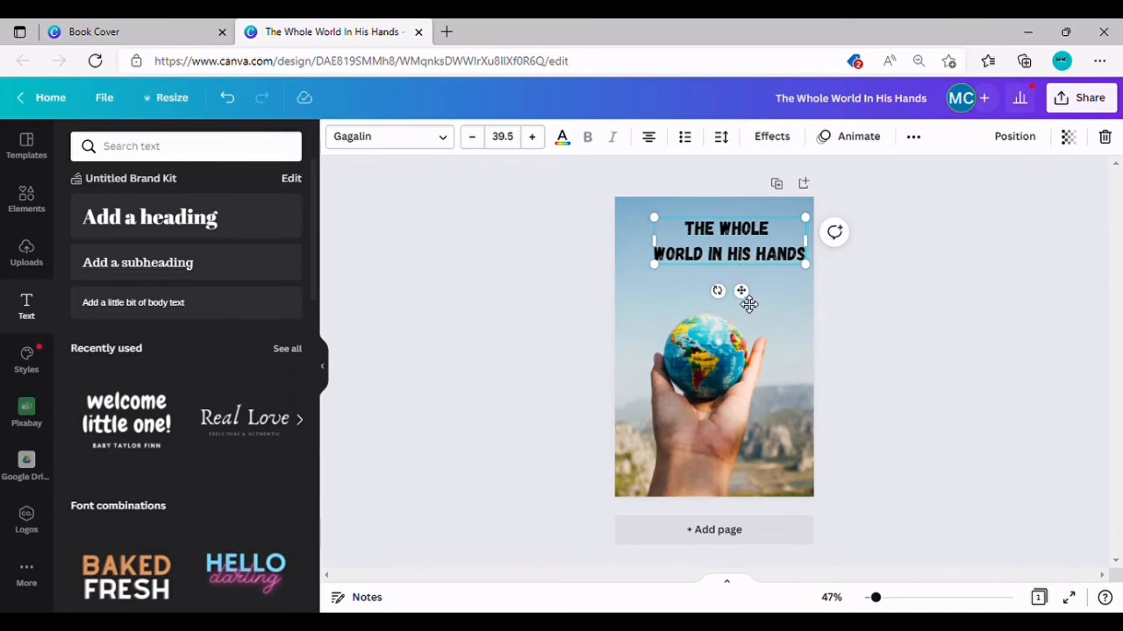
mouse_move(744, 301)
left_mouse_down()
mouse_move(734, 301)
mouse_move(736, 327)
mouse_move(735, 296)
left_mouse_up()
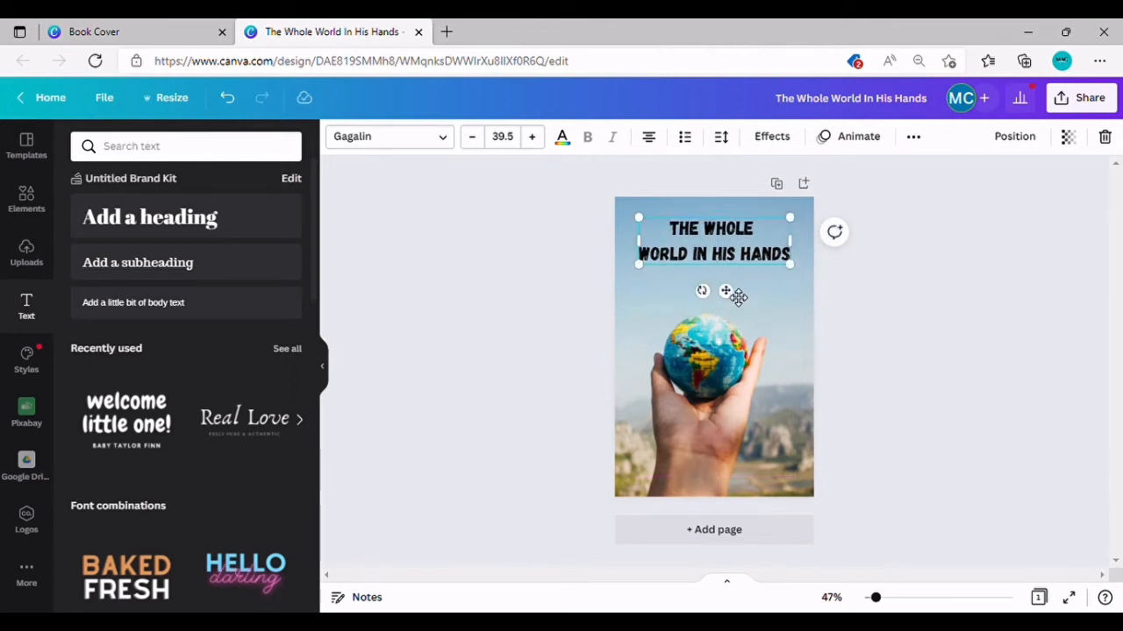
left_click(582, 308)
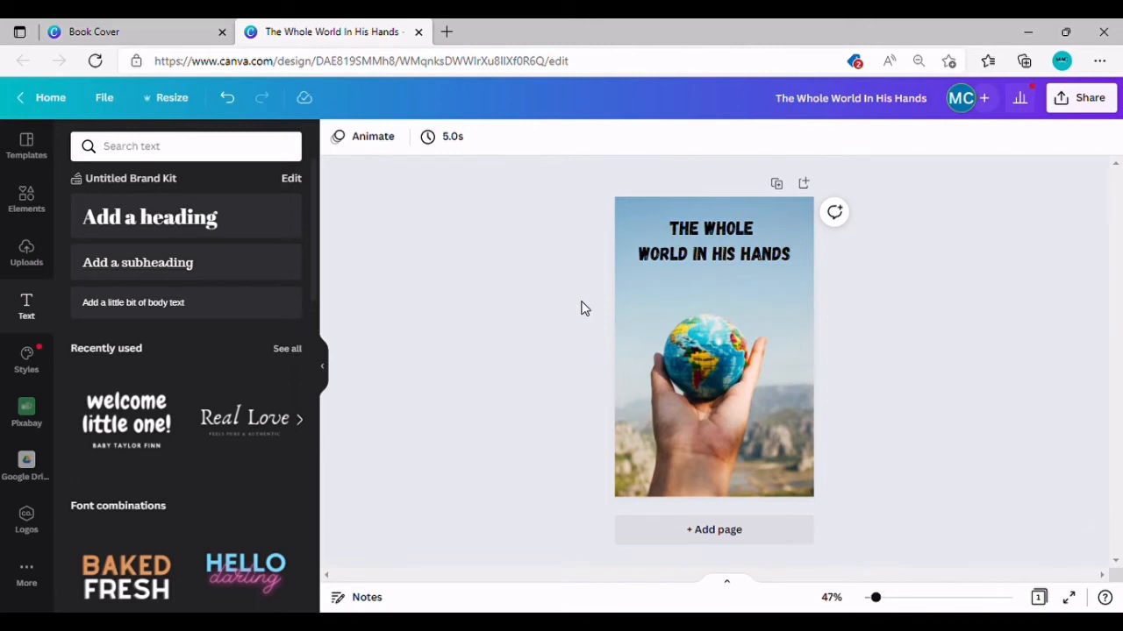
left_click(731, 270)
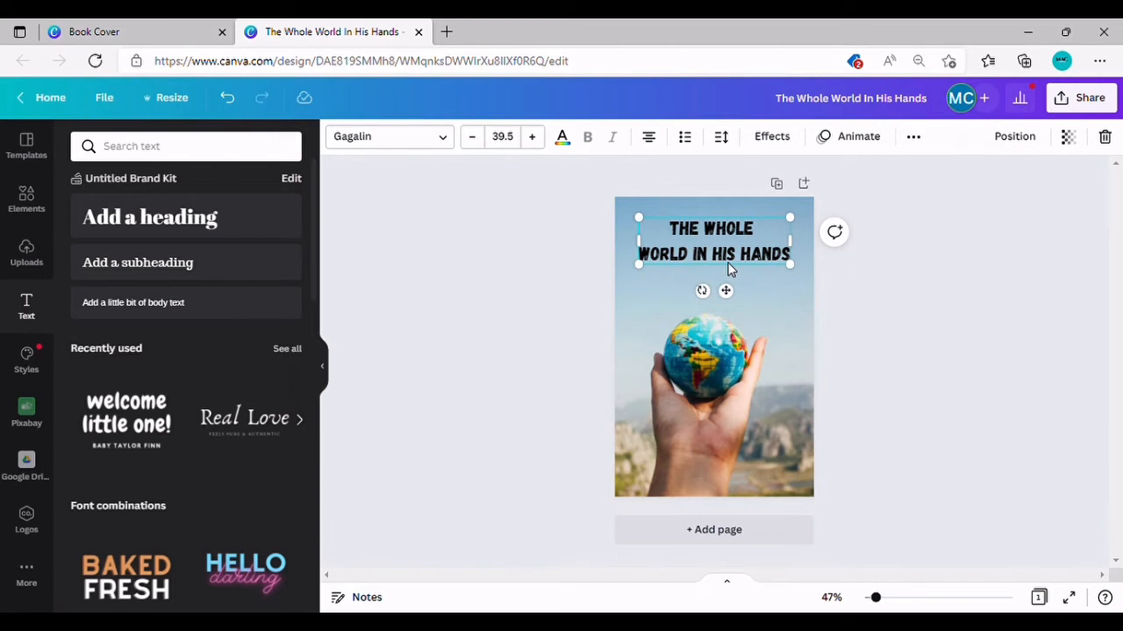
Step: Duplicate the heading and centre the copy just below the original
left_click(912, 136)
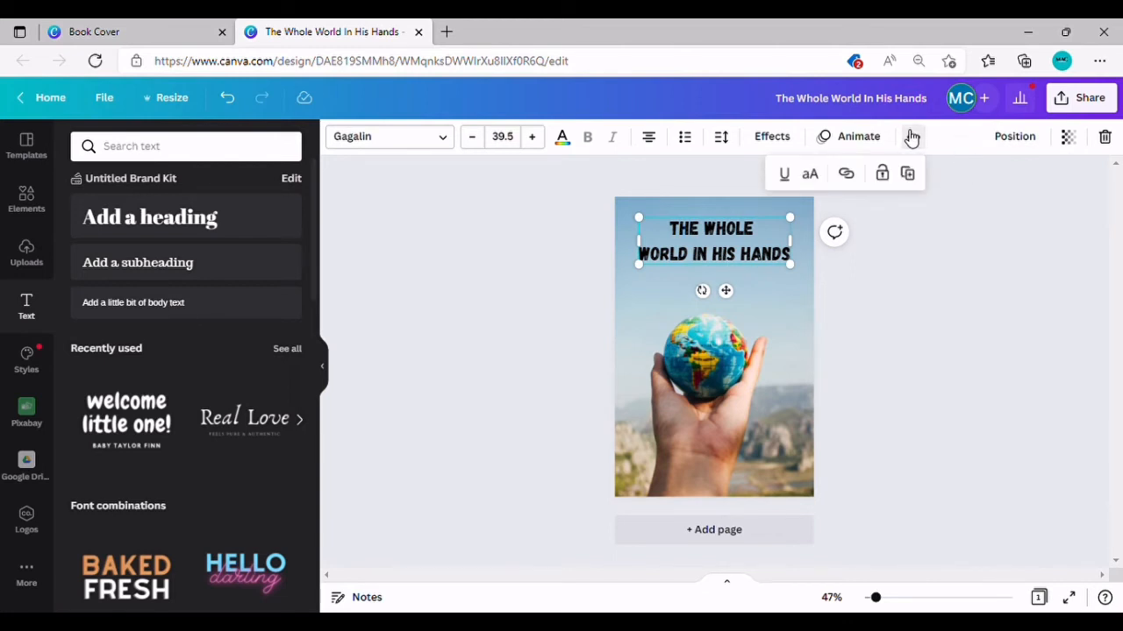
left_click(912, 178)
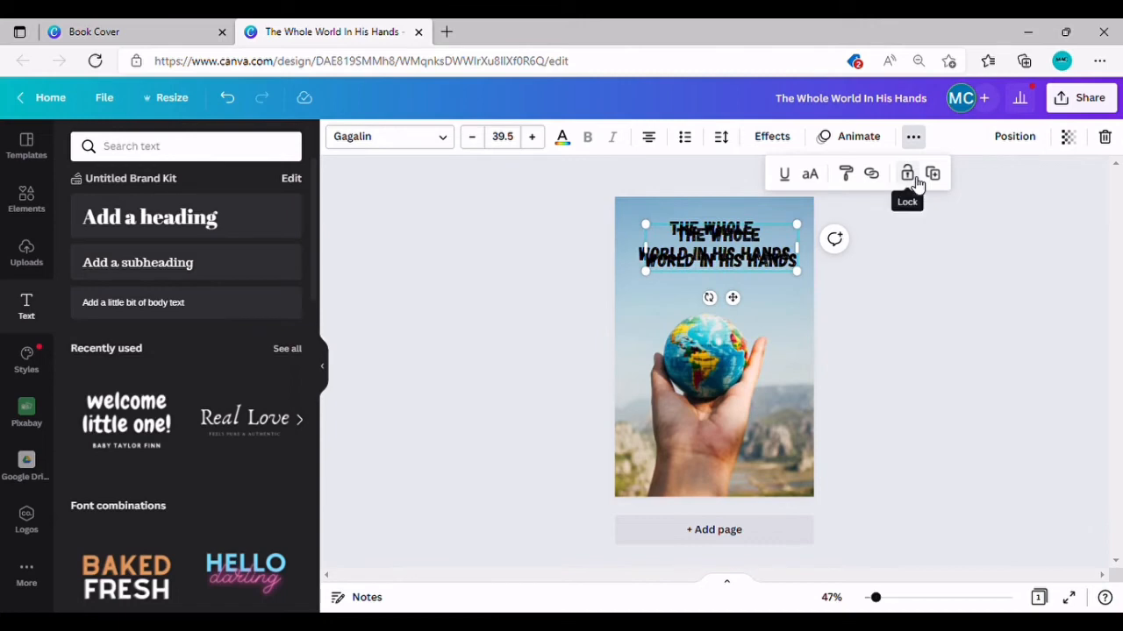
left_click_drag(735, 300, 726, 345)
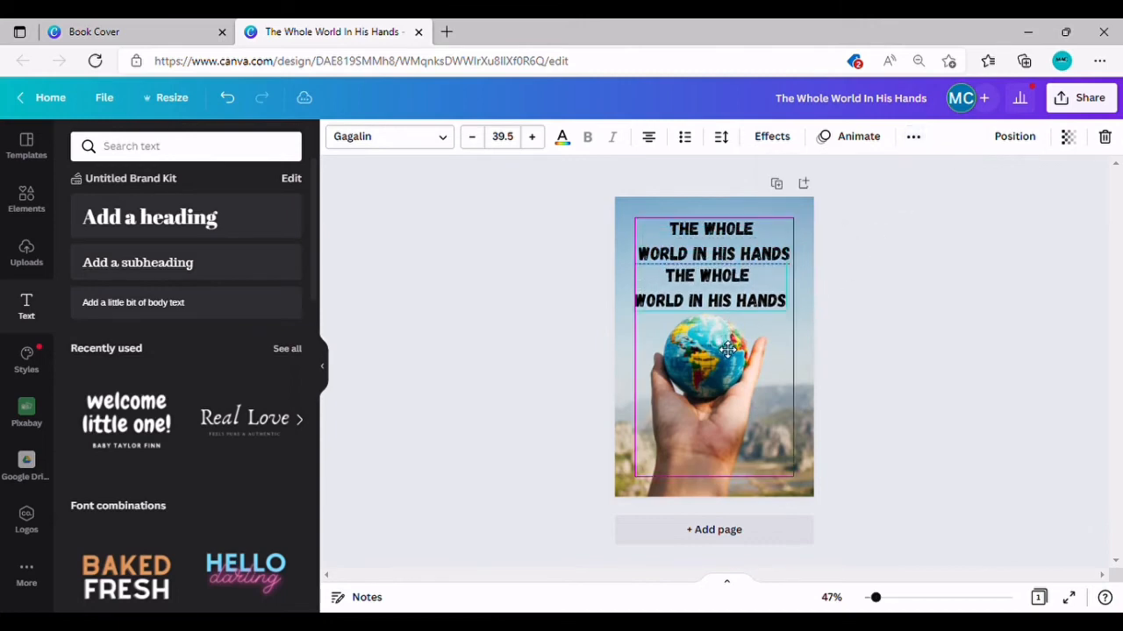
left_click_drag(724, 303, 732, 303)
Step: Replace the copy's text with the author's name and move it to the cover's bottom
double_click(726, 298)
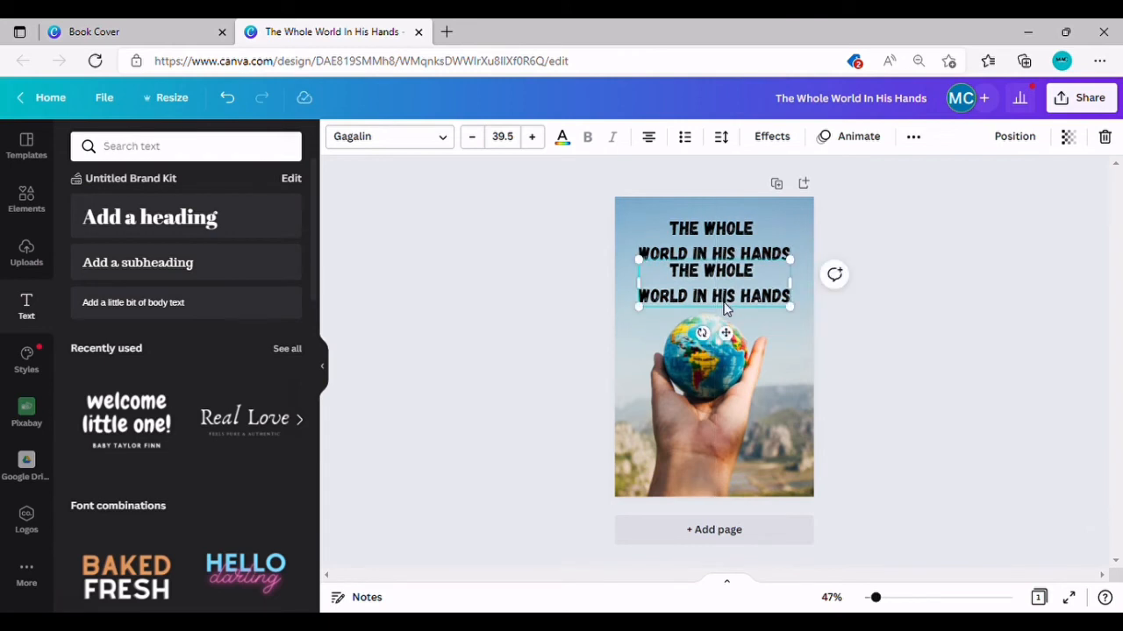
triple_click(732, 298)
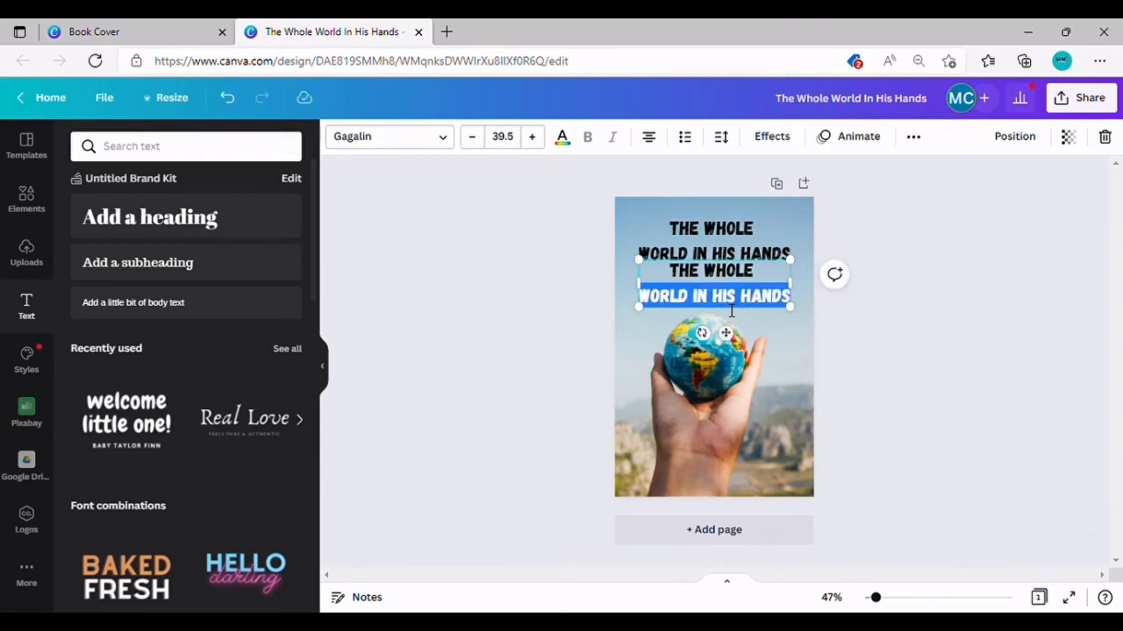
key("BackSpace")
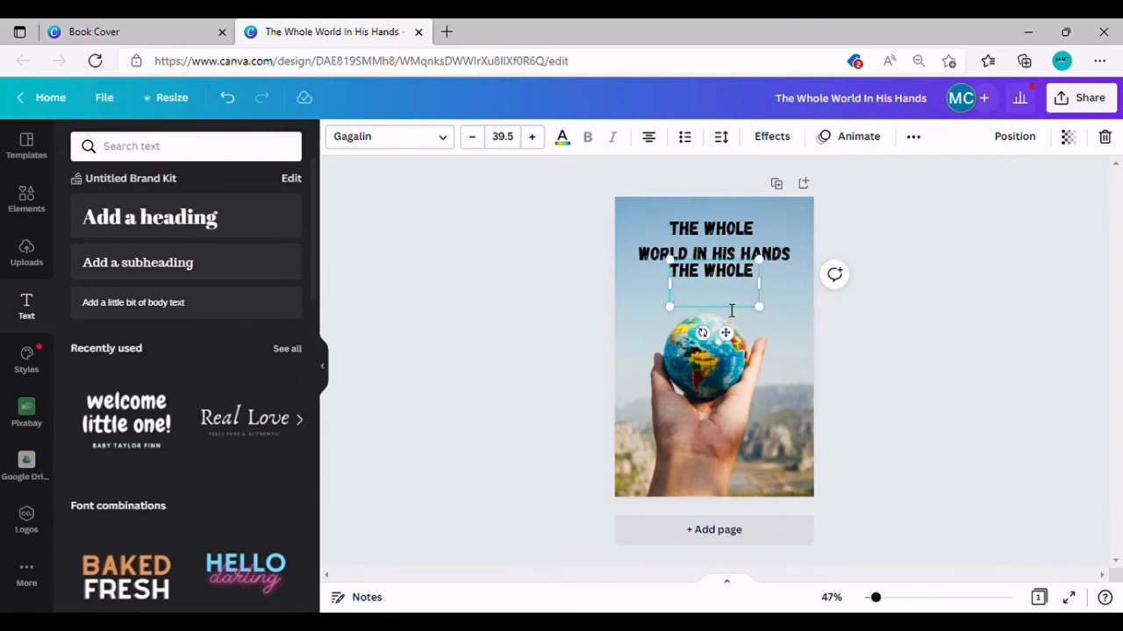
key("BackSpace")
key("BackSpace")
key("BackSpace")
key("BackSpace")
key("BackSpace")
key("BackSpace")
key("BackSpace")
key("BackSpace")
key("BackSpace")
key("BackSpace")
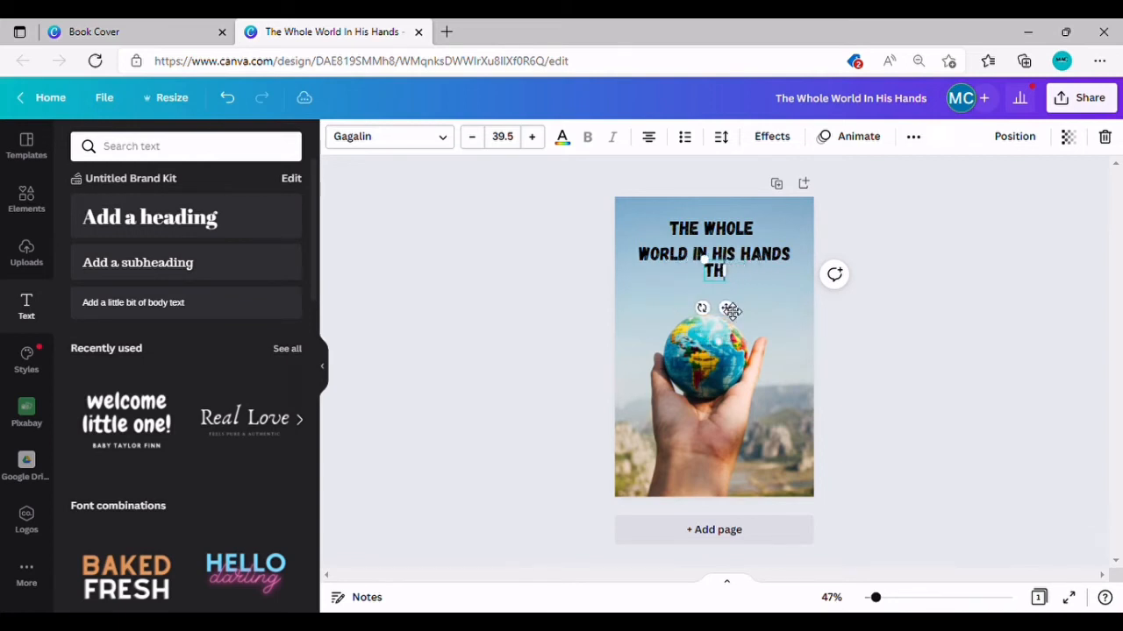
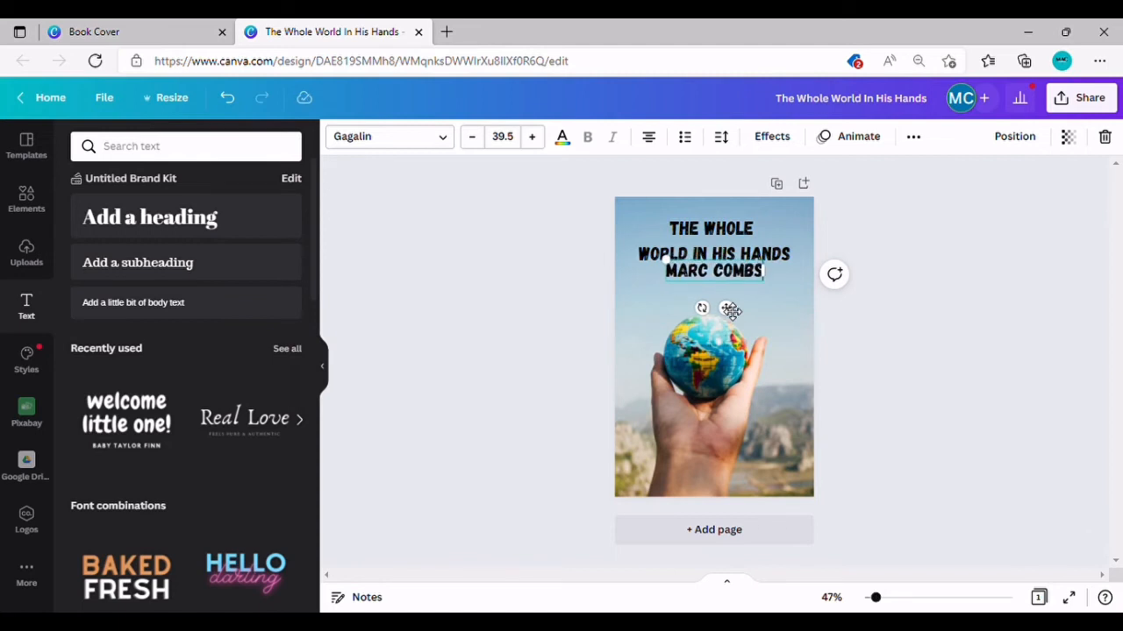
left_click_drag(729, 311, 729, 505)
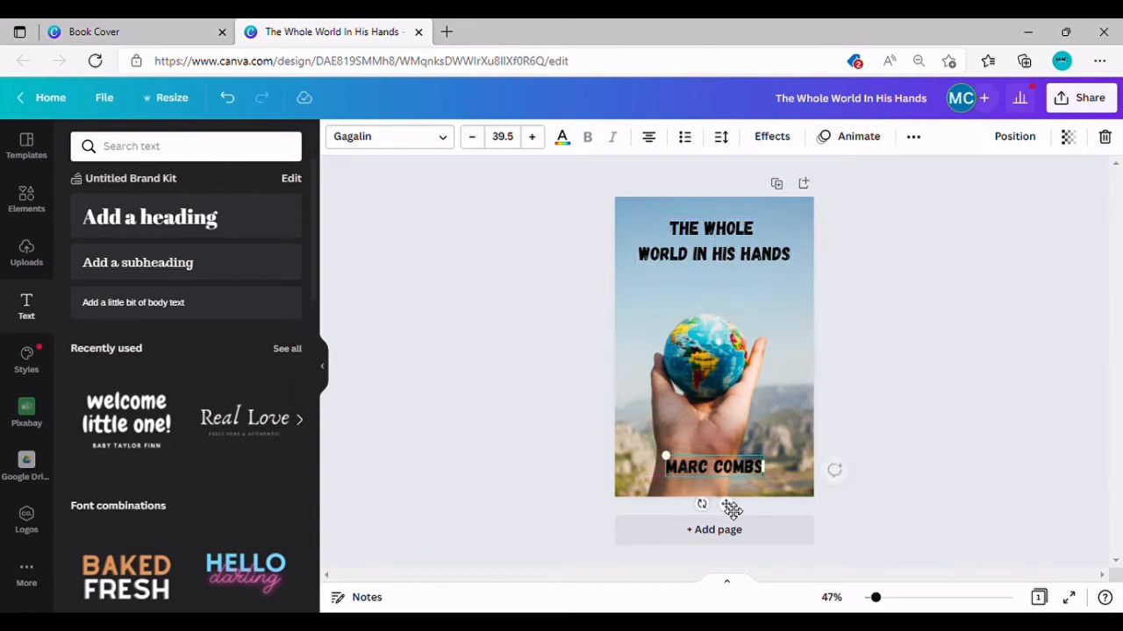
left_click(513, 378)
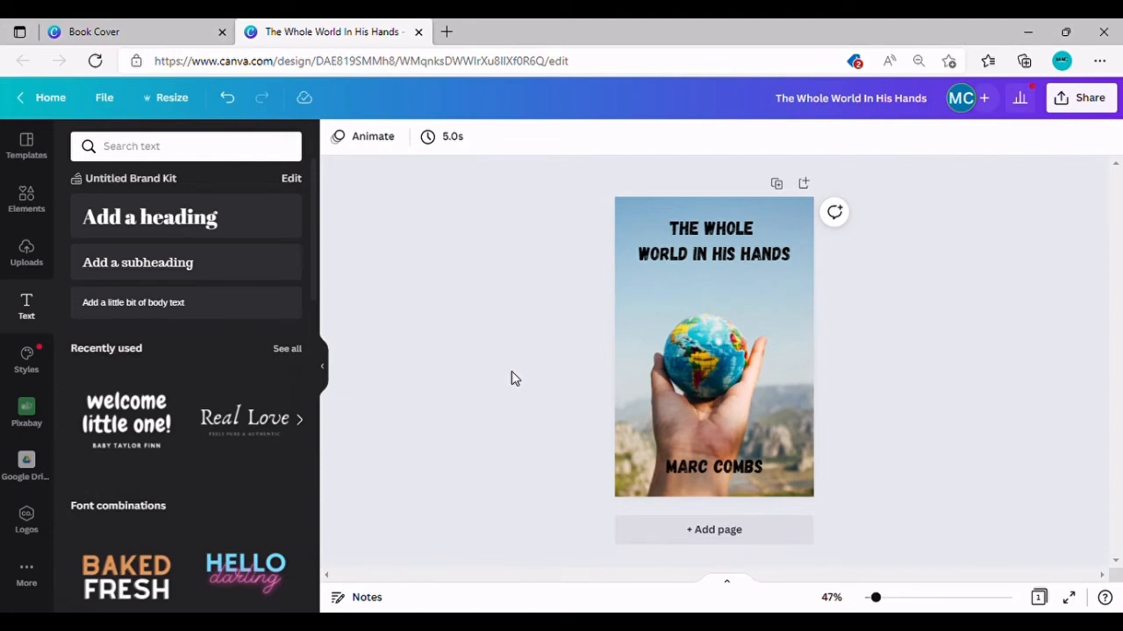
Step: Open the cover's download options and set the file type to PNG at 1333 × 2000 px
left_click(1107, 101)
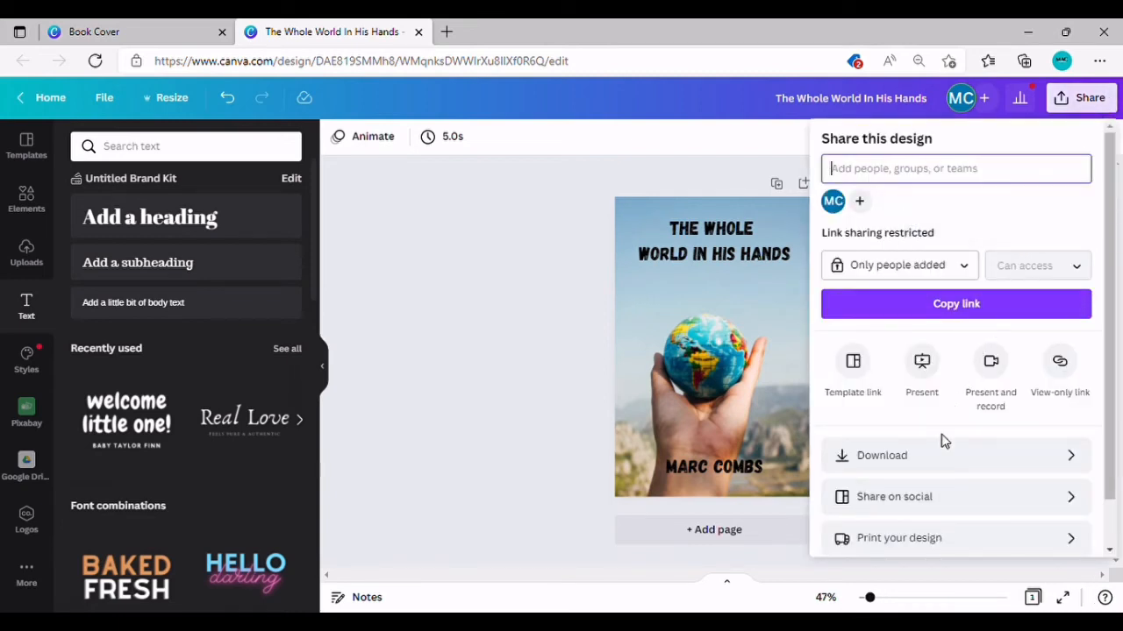
left_click(926, 464)
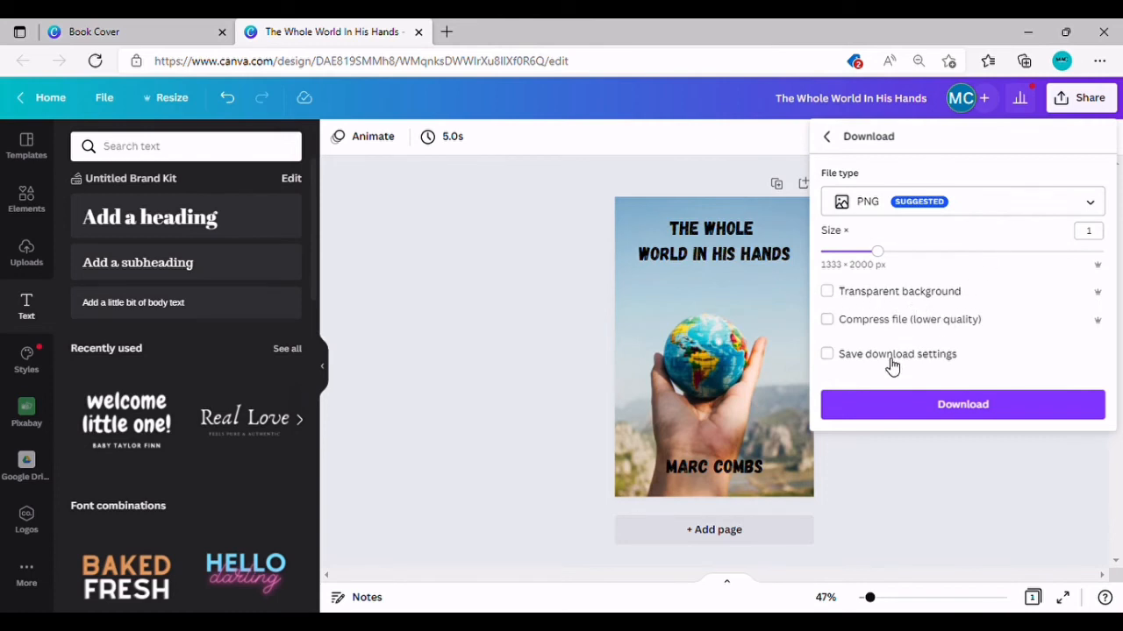
left_click(1087, 205)
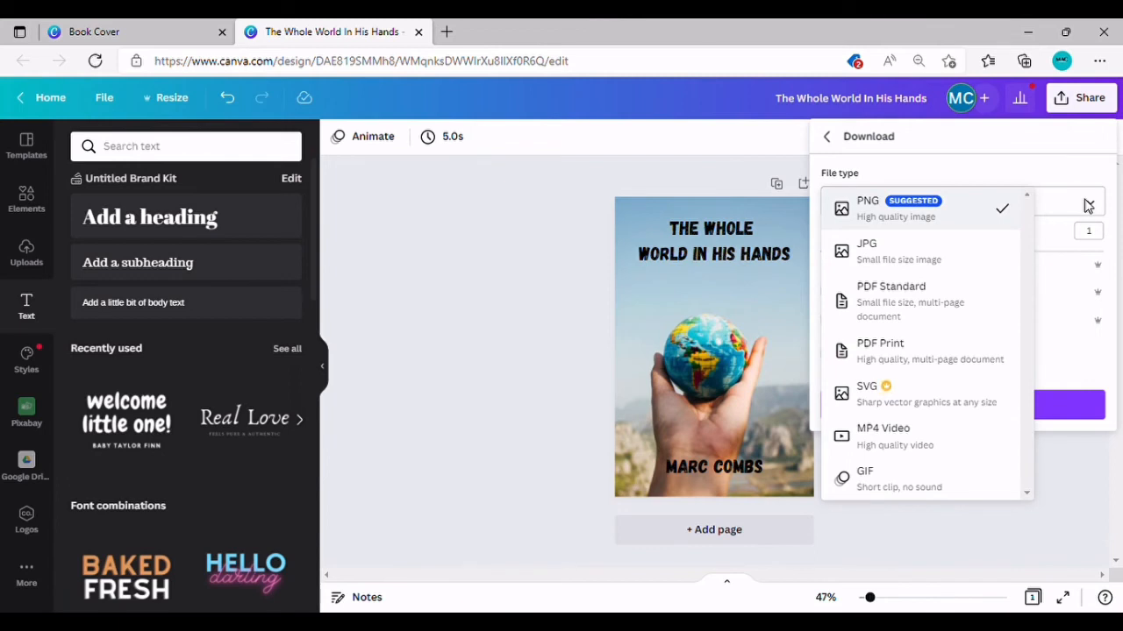
left_click(873, 209)
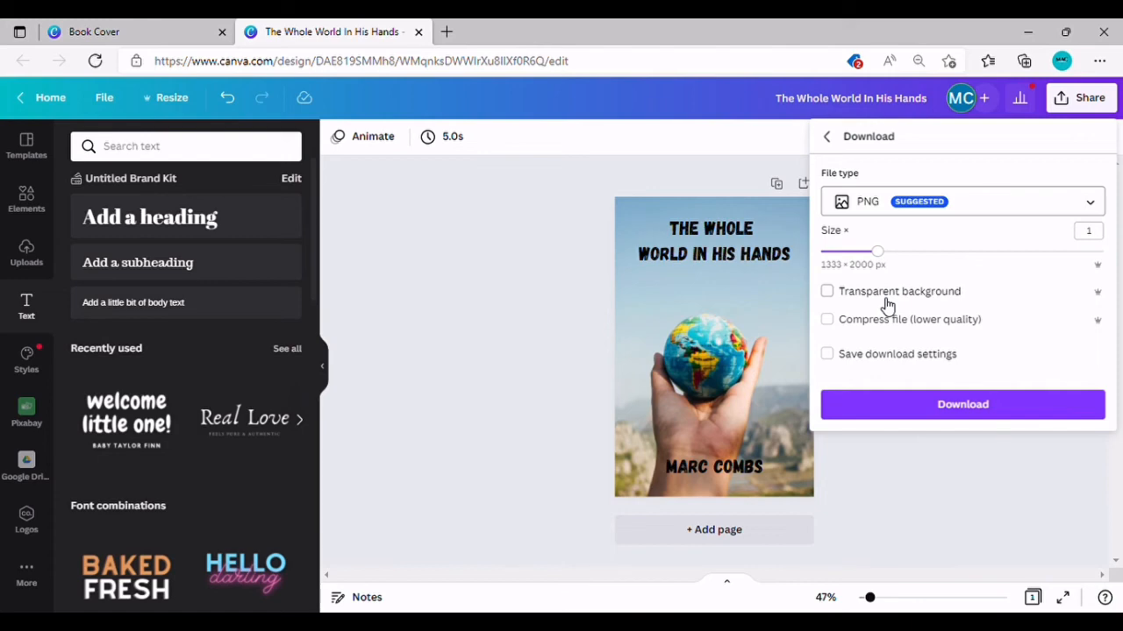
Step: Start the PNG download of 'The Whole World In His Hands' cover from the Download panel
left_click(963, 409)
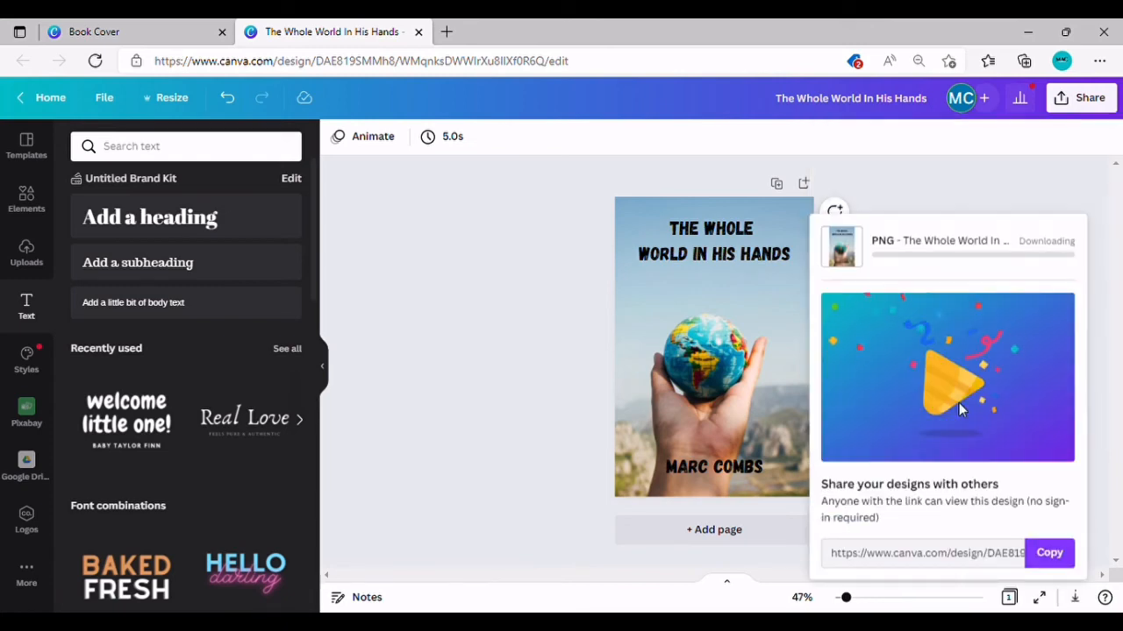